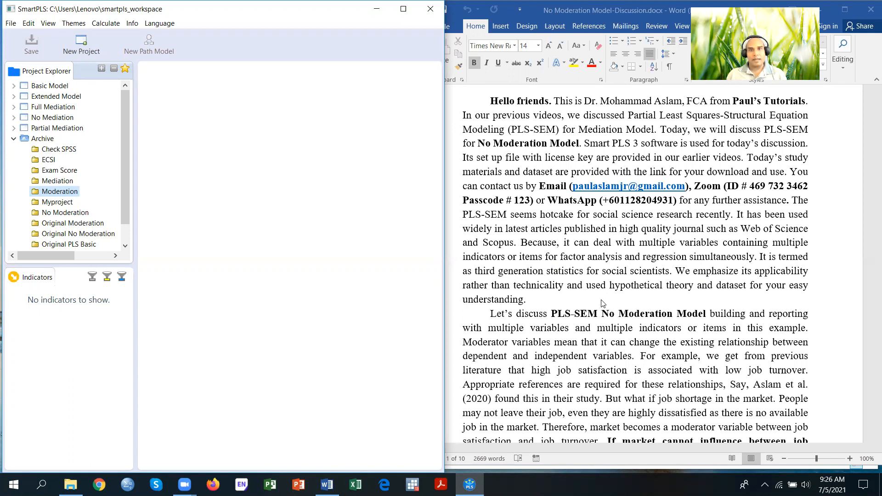
Read the Word discussion document from the introduction through the instructions for creating the project and importing the dataset
click(588, 300)
click(561, 303)
scroll(554, 302, down, 2)
scroll(554, 301, down, 3)
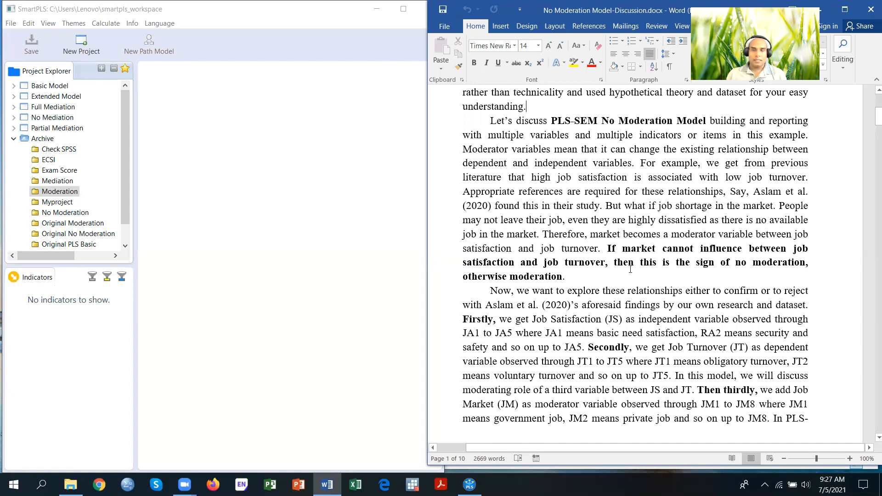
click(579, 278)
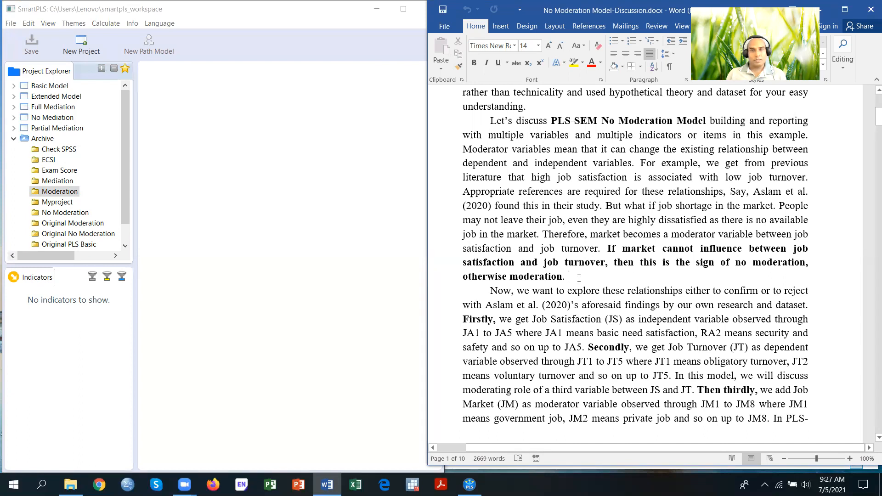
scroll(579, 278, down, 4)
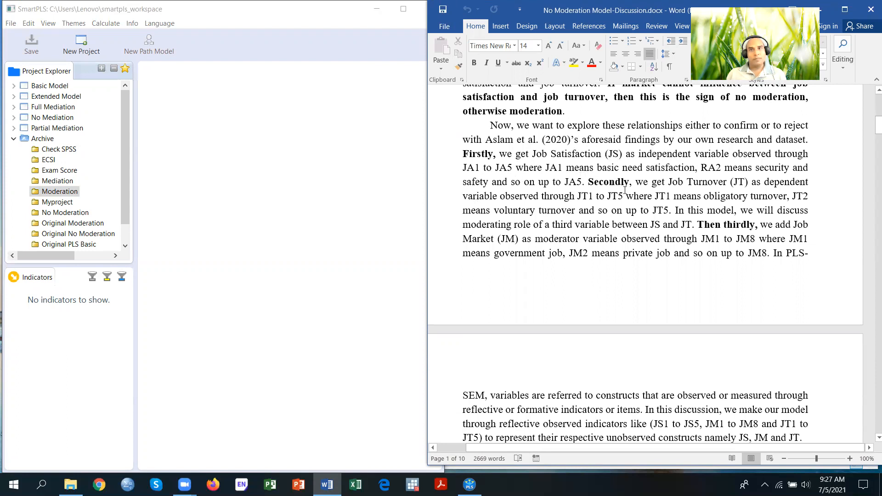
click(716, 168)
scroll(753, 258, down, 6)
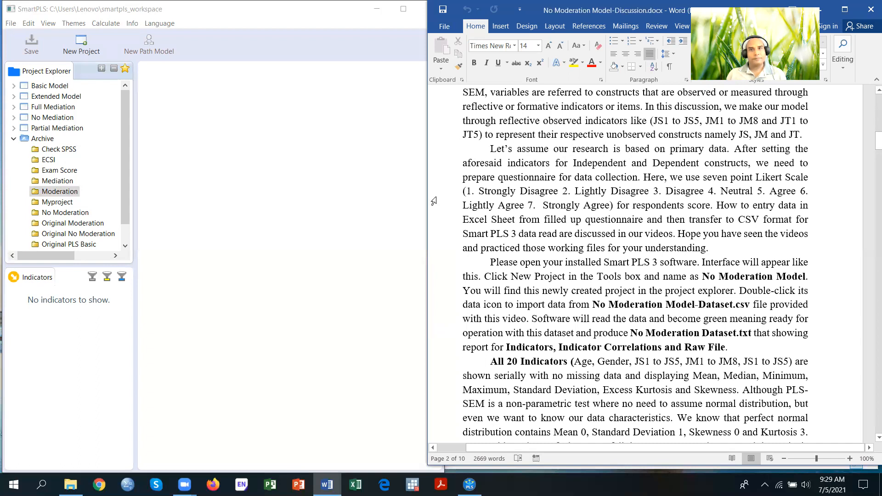
scroll(552, 172, down, 2)
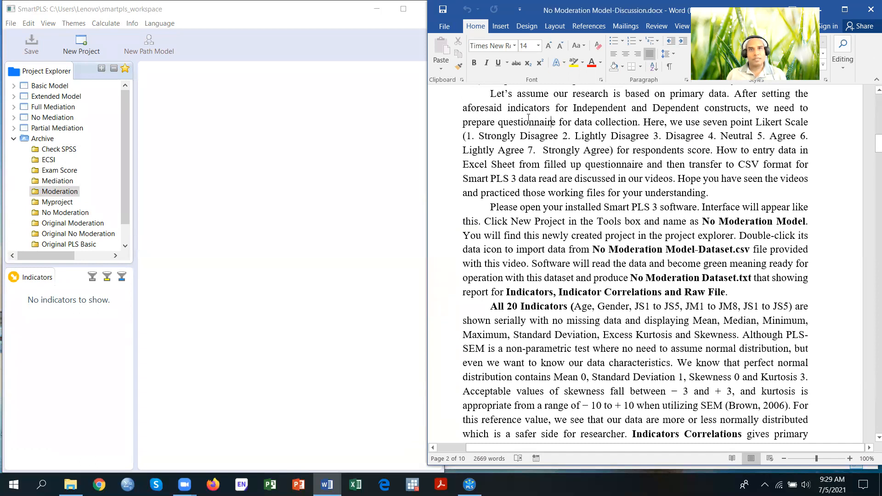
click(550, 123)
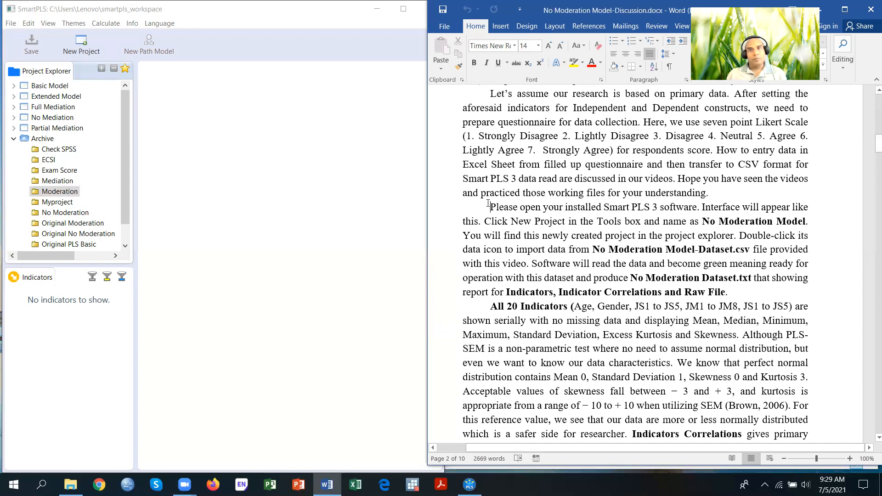
scroll(491, 202, down, 2)
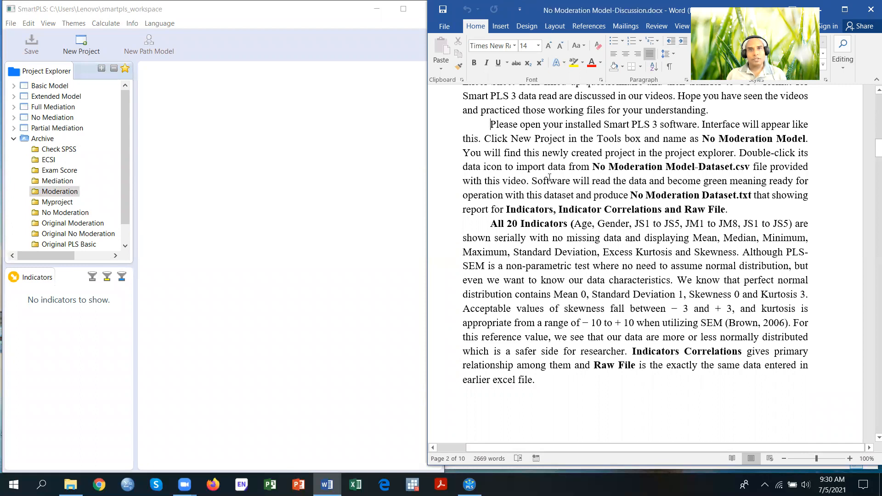
Switch to SmartPLS and create a new project named No Moderation Model
click(86, 46)
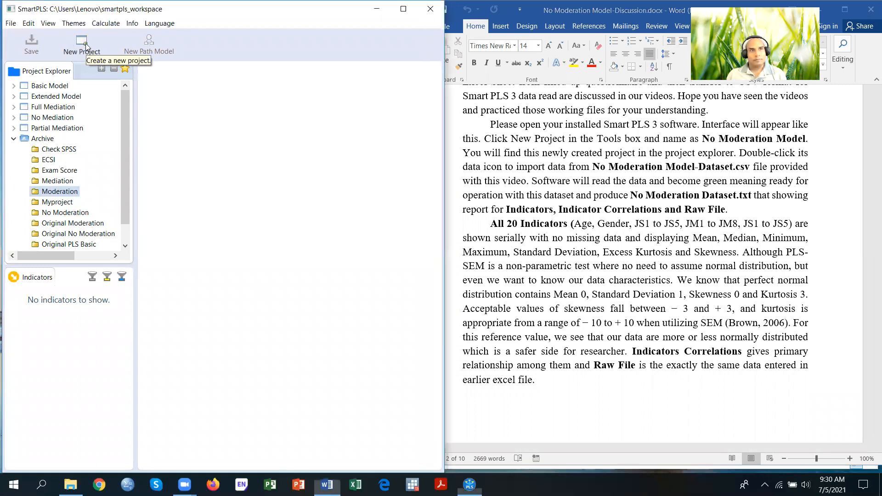
click(86, 46)
text(NO)
key(BackSpace)
text(o M)
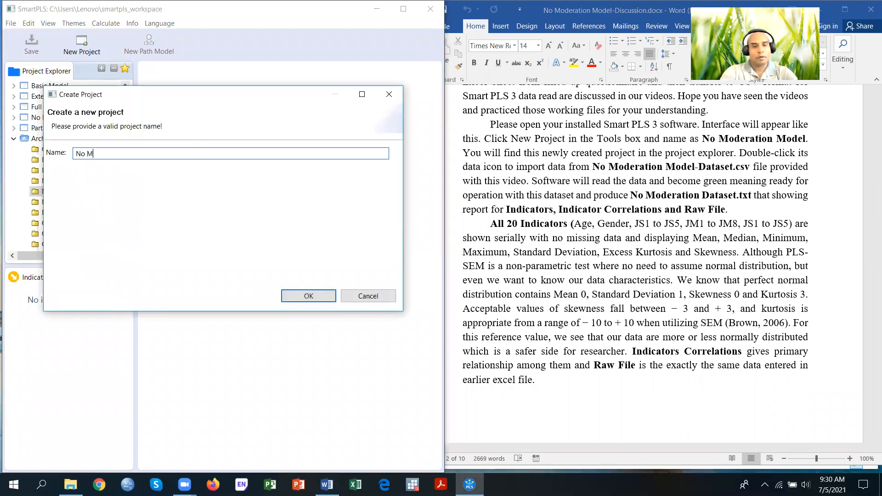
text(Oderati)
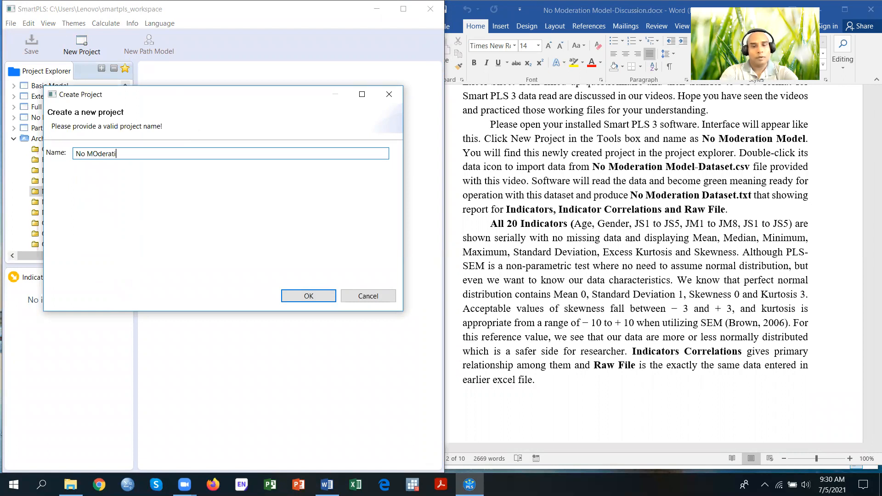
text(on Model)
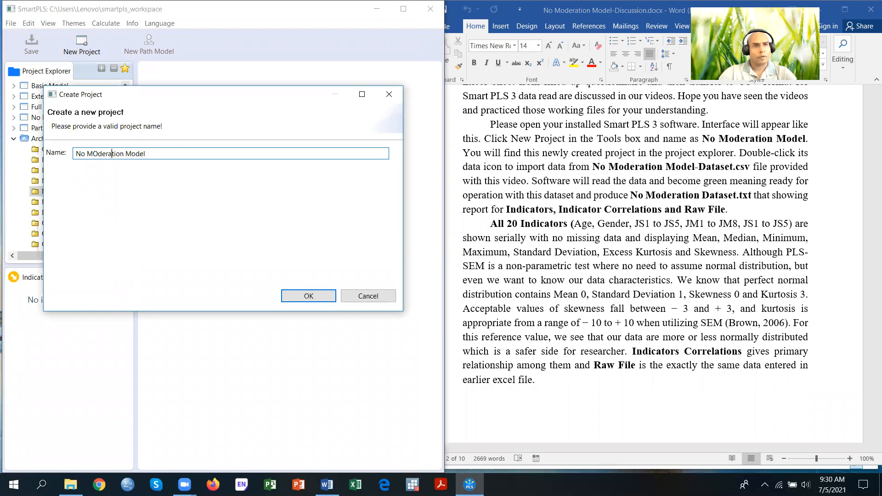
click(96, 154)
key(BackSpace)
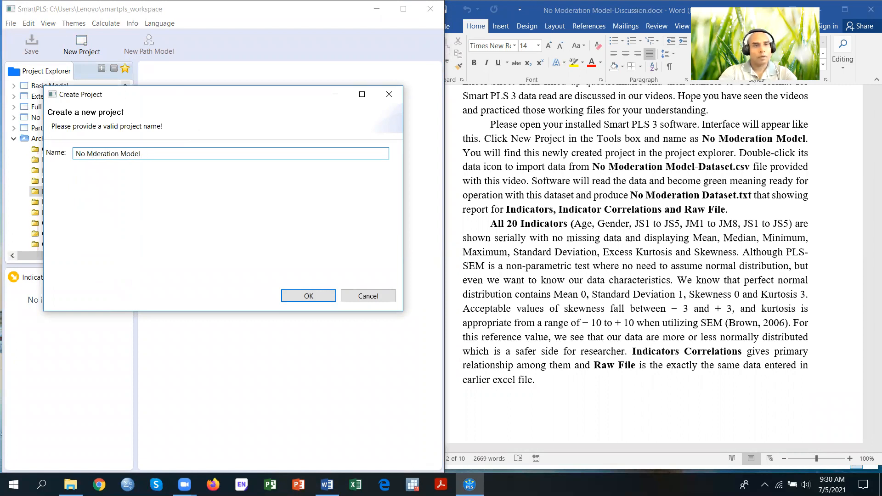
text(o)
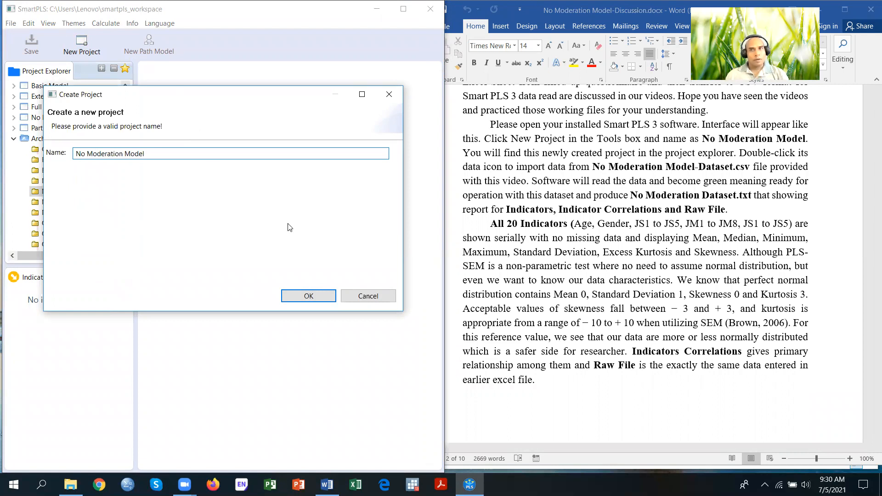
click(306, 298)
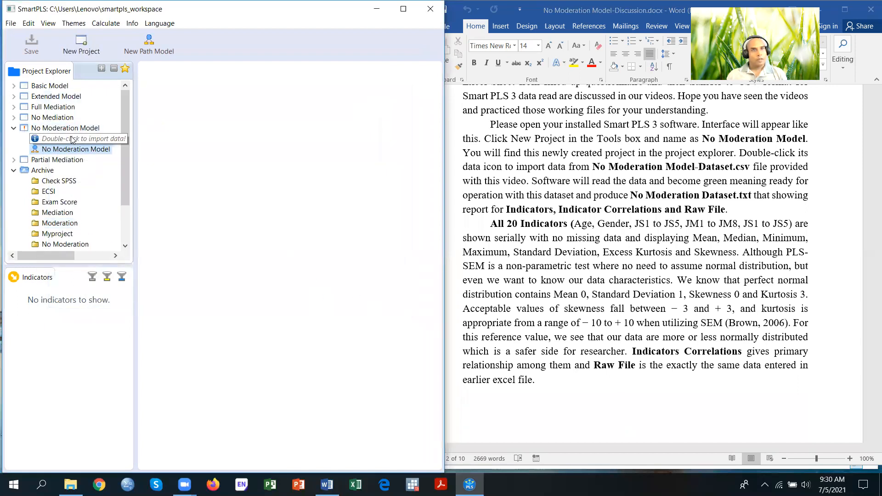
Import No Moderation Model-Dataset.csv from the desktop folder PLS-SEM No Moderation Model into the new project
double_click(77, 139)
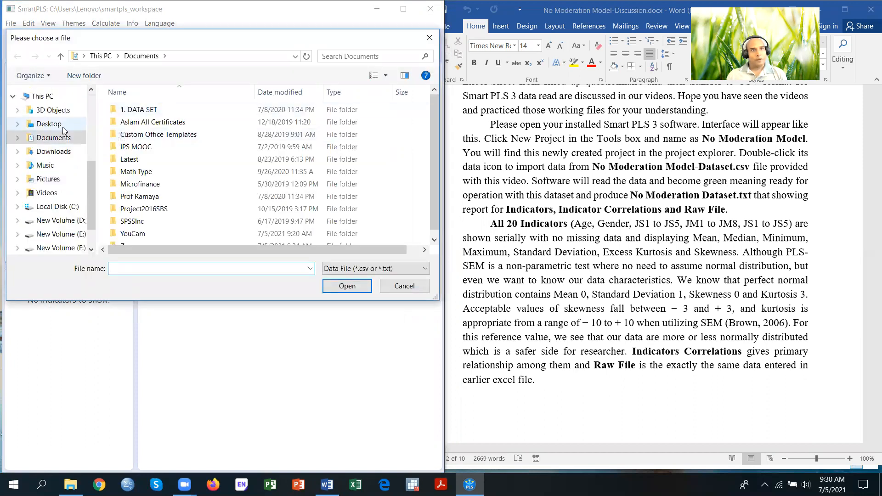
click(63, 128)
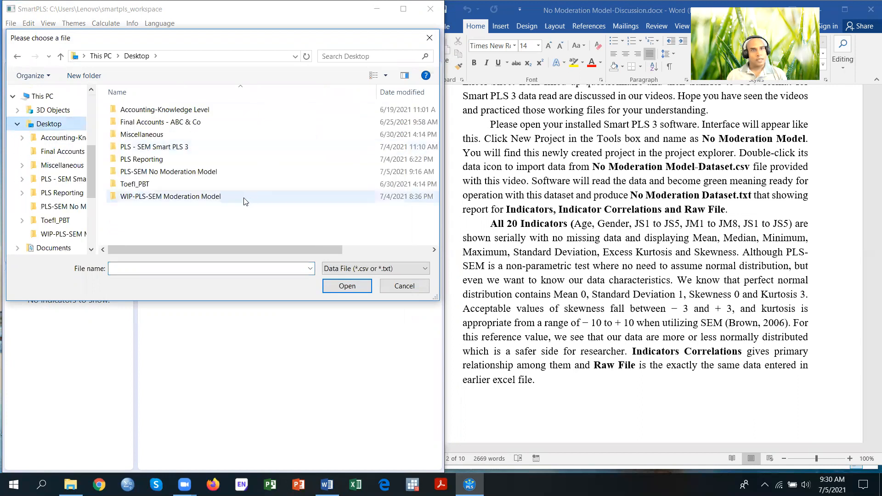
double_click(196, 175)
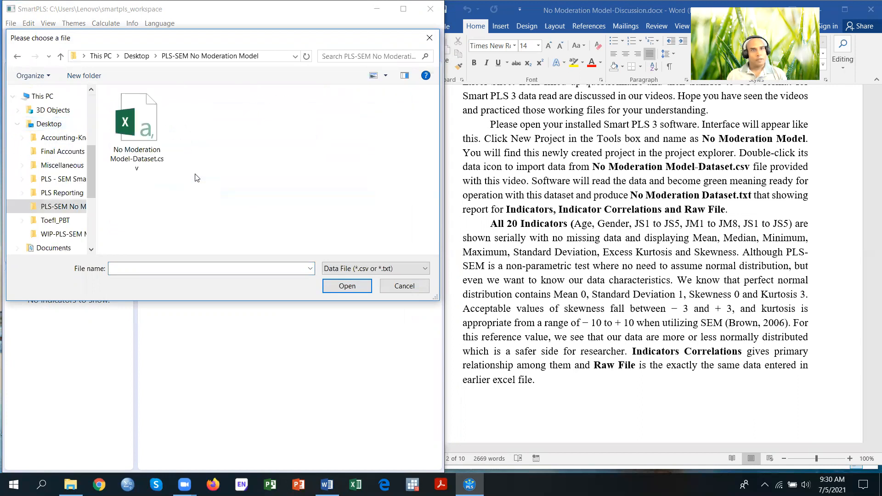
click(140, 138)
click(347, 286)
click(321, 296)
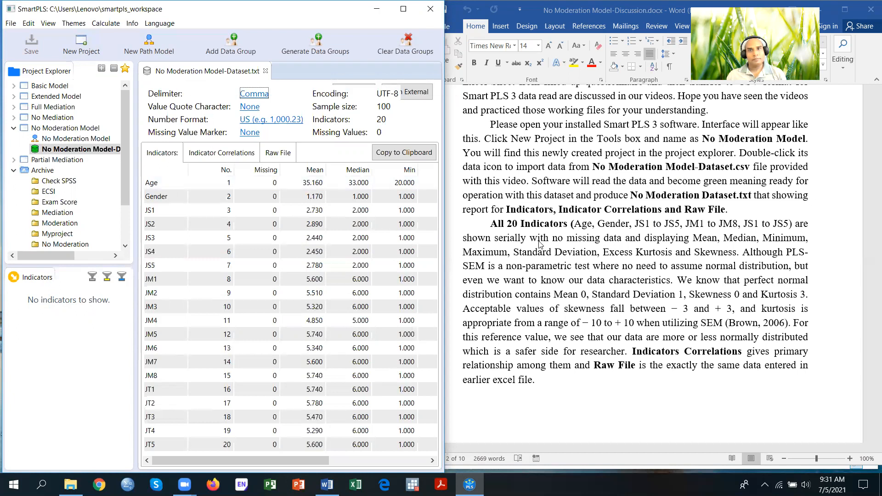
Examine the imported dataset's indicator statistics through skewness, its indicator correlations and its raw file
scroll(540, 244, down, 2)
scroll(535, 243, down, 2)
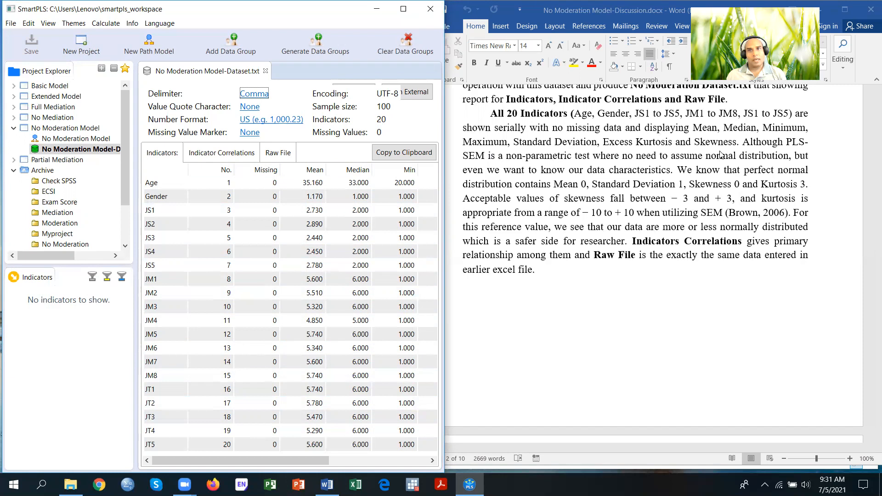
drag(301, 459, 420, 465)
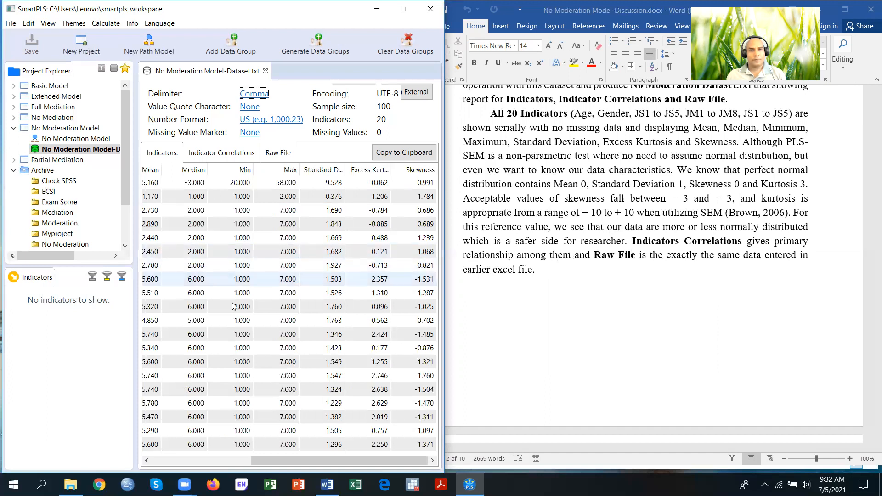
click(221, 153)
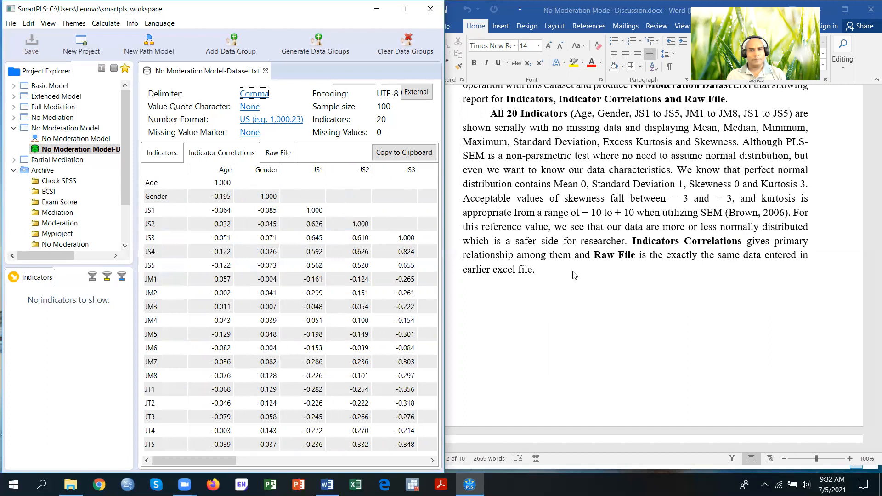
click(280, 154)
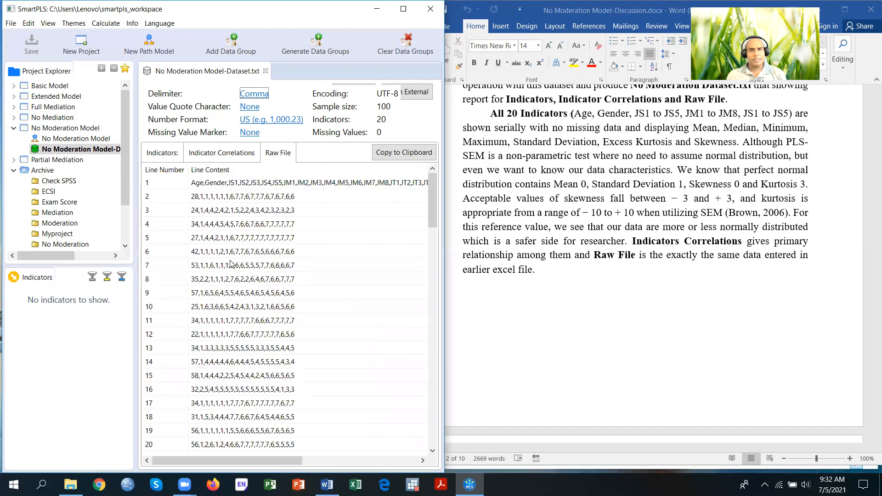
Switch to the Word document and read the research objectives, hypotheses and model-building instructions
click(551, 270)
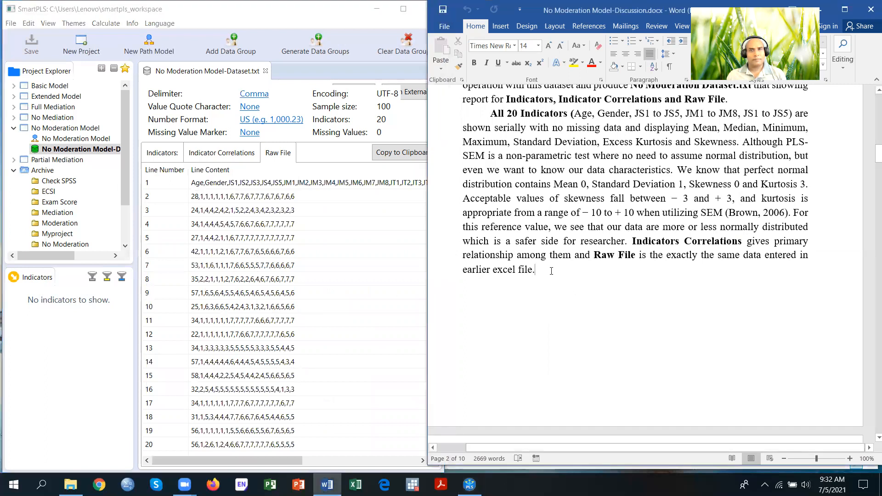
scroll(552, 270, down, 8)
scroll(551, 271, down, 3)
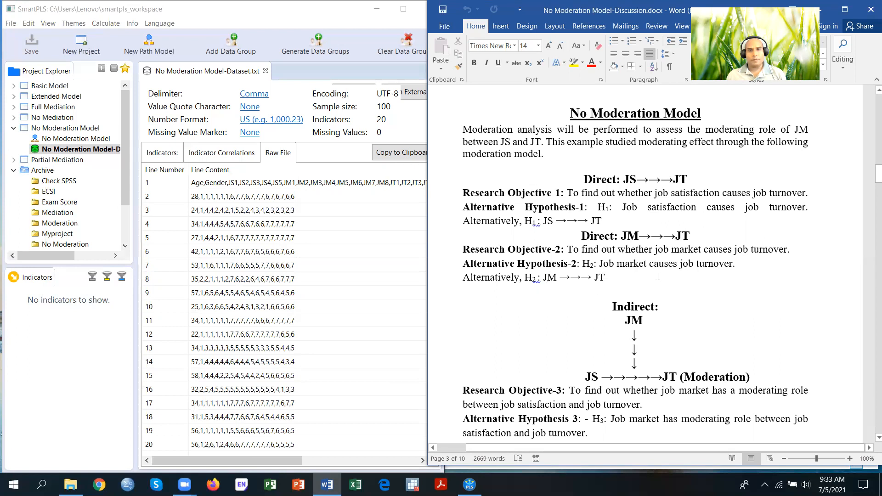
scroll(658, 279, down, 4)
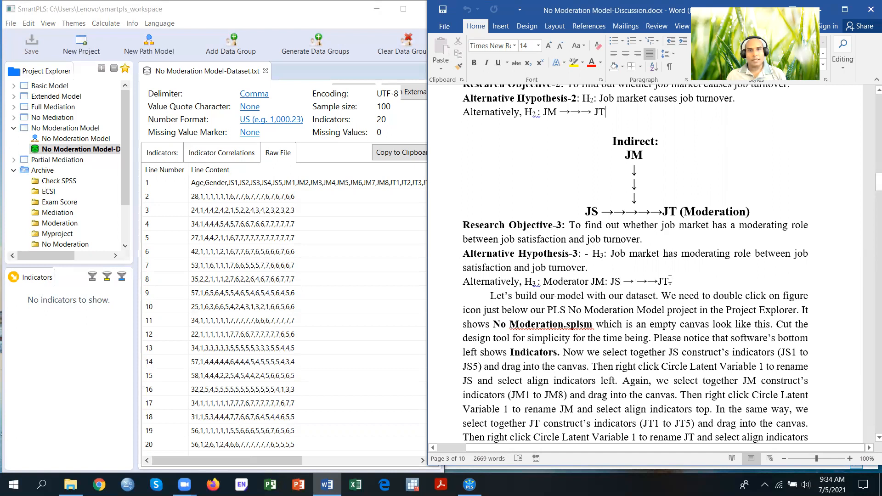
scroll(670, 279, down, 4)
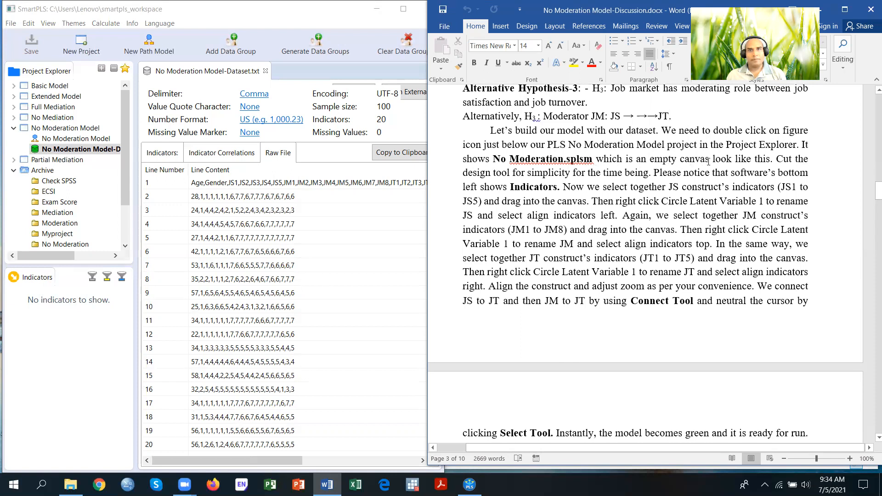
Switch to SmartPLS, open the empty No Moderation Model canvas and hide its design tools
click(67, 143)
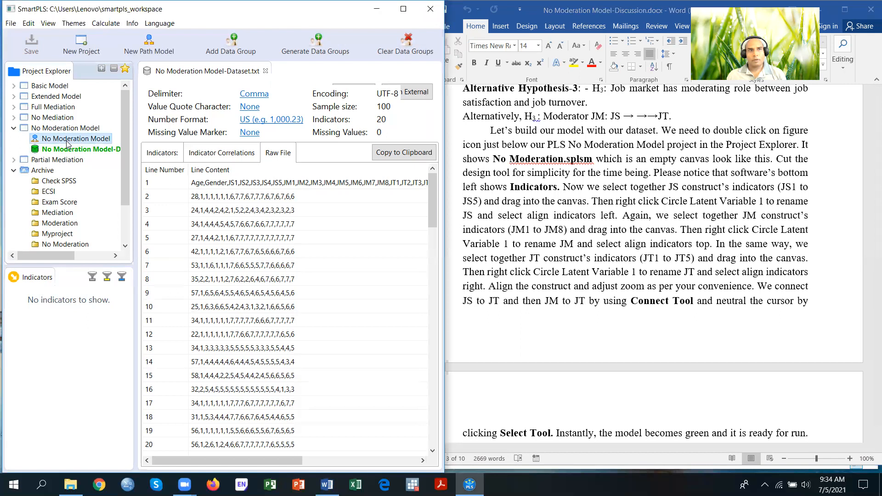
double_click(67, 141)
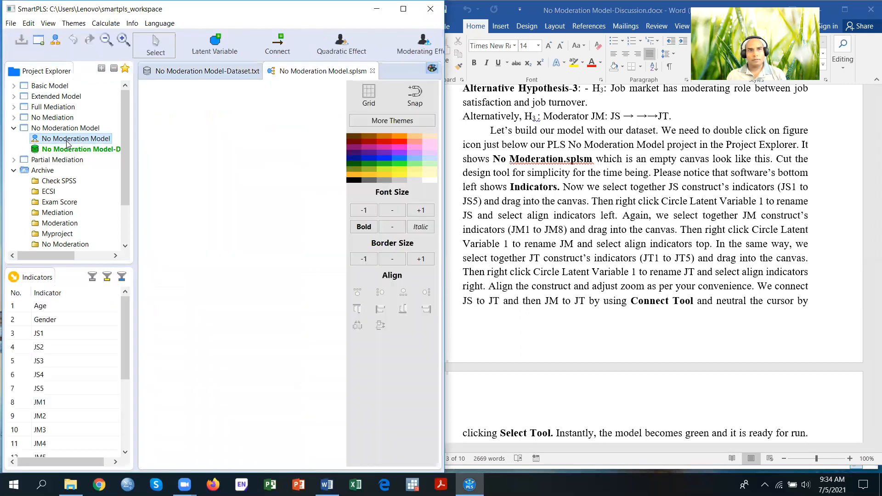
click(432, 69)
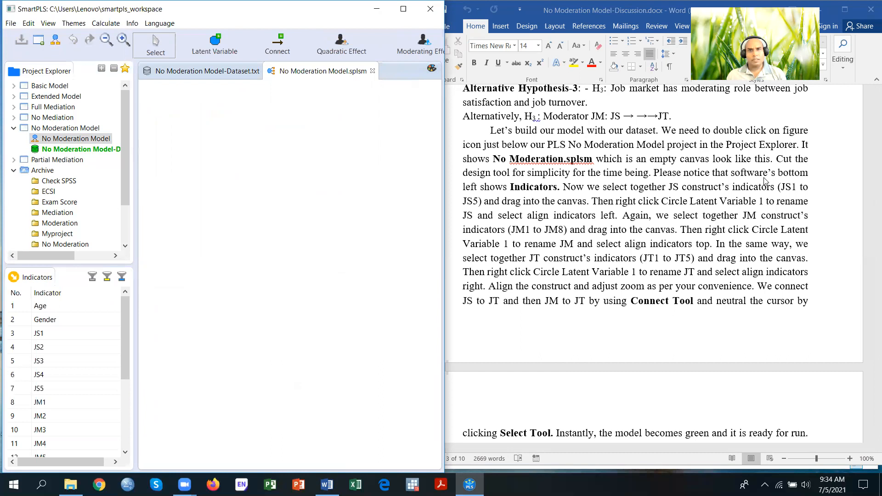
click(556, 188)
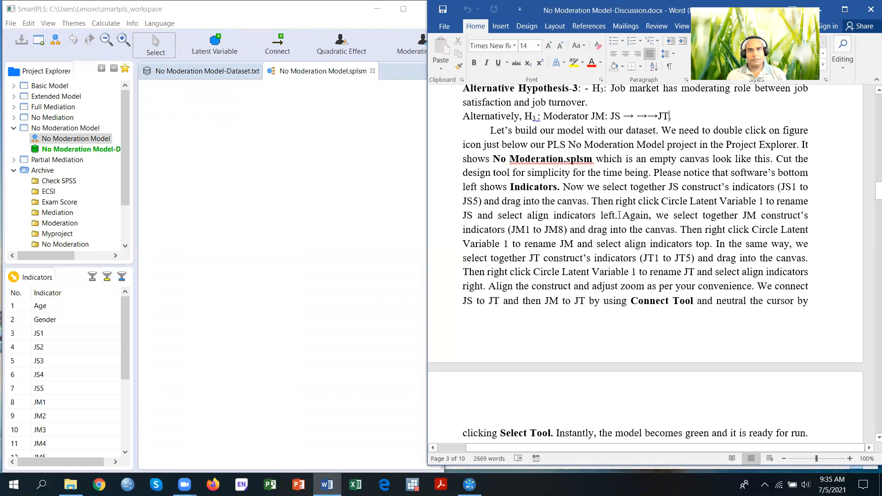
Place indicators JS1 to JS5 together on the model canvas as one latent variable
click(38, 340)
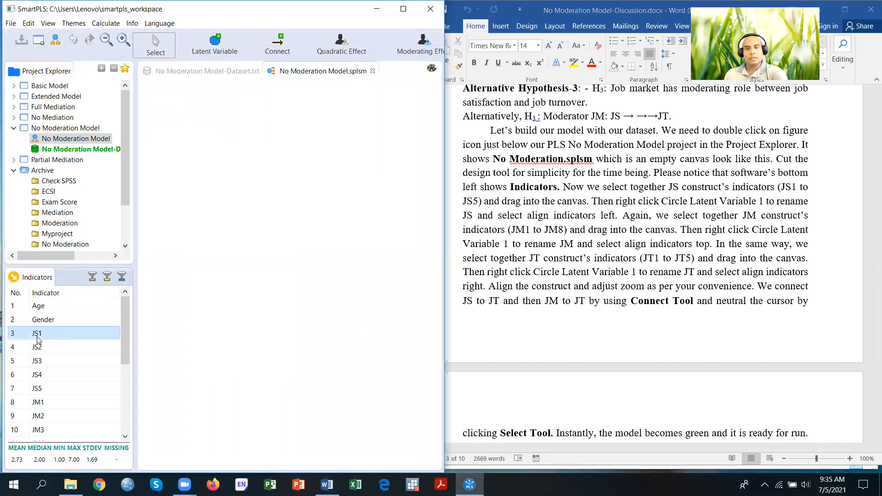
key(shift+Down)
key(shift+Down)
key(shift+Down)
key(shift+Down)
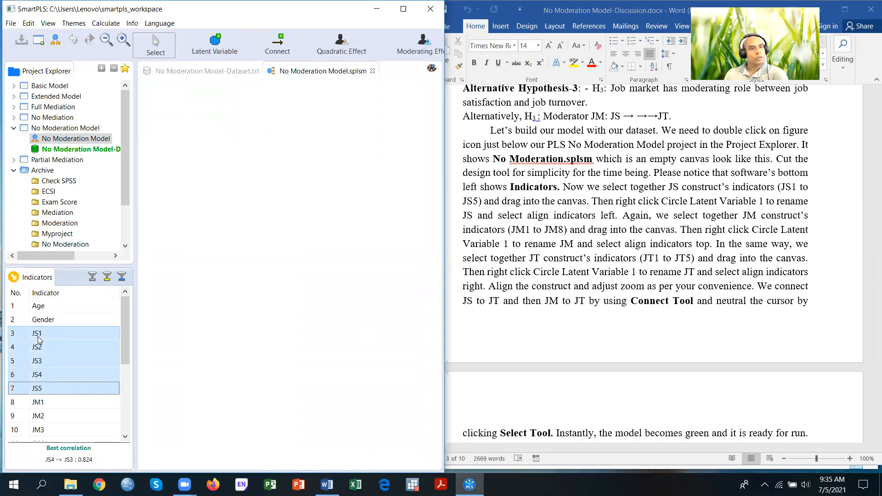
drag(47, 356, 200, 222)
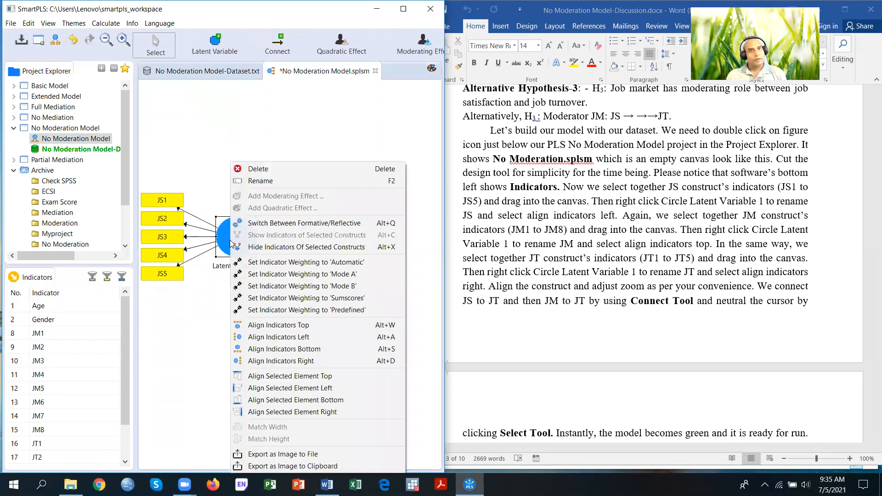
Rename the latent variable measured by indicators JS1 to JS5 as JS
right_click(230, 240)
click(274, 182)
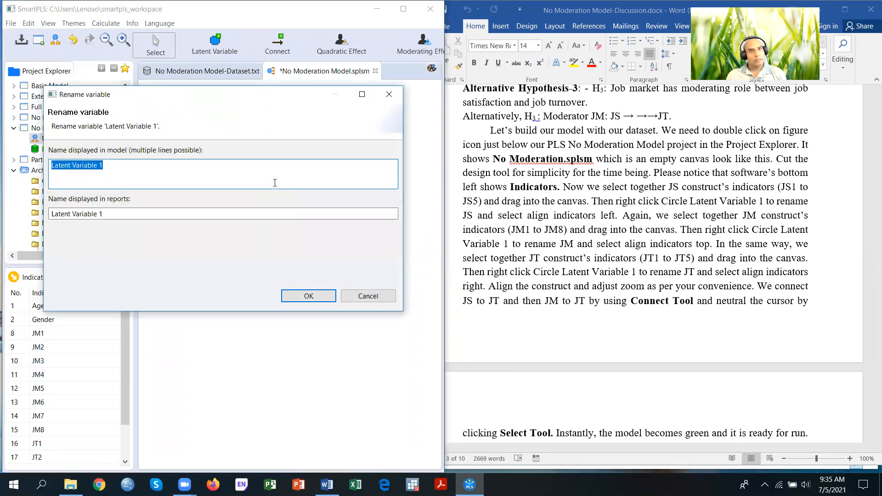
text(JS)
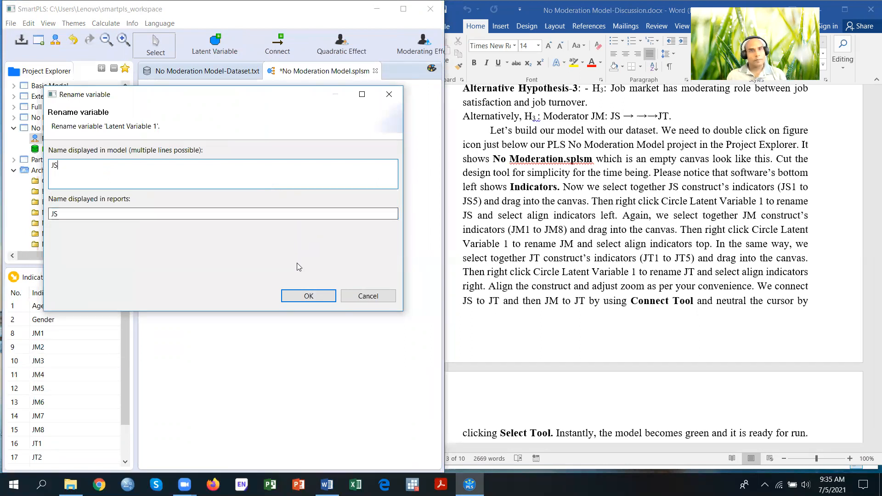
click(304, 296)
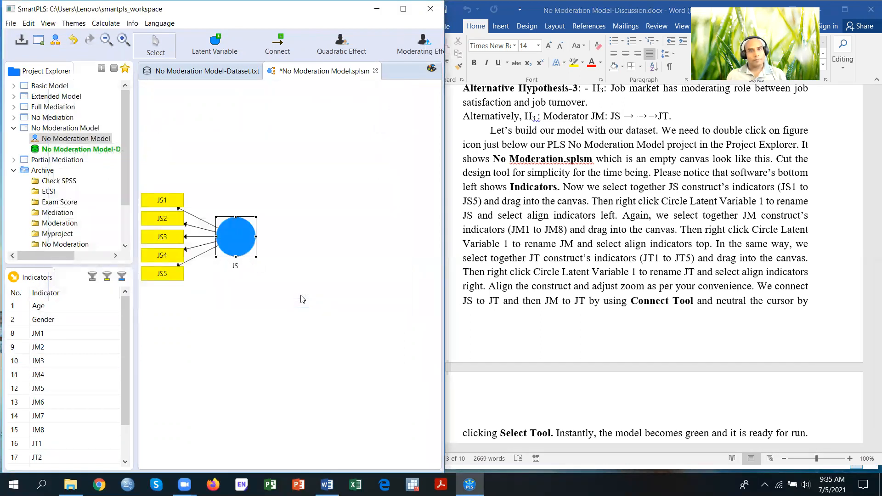
Place indicators JM1 to JM8 together on the model canvas as one latent variable, beside the JS construct
click(698, 237)
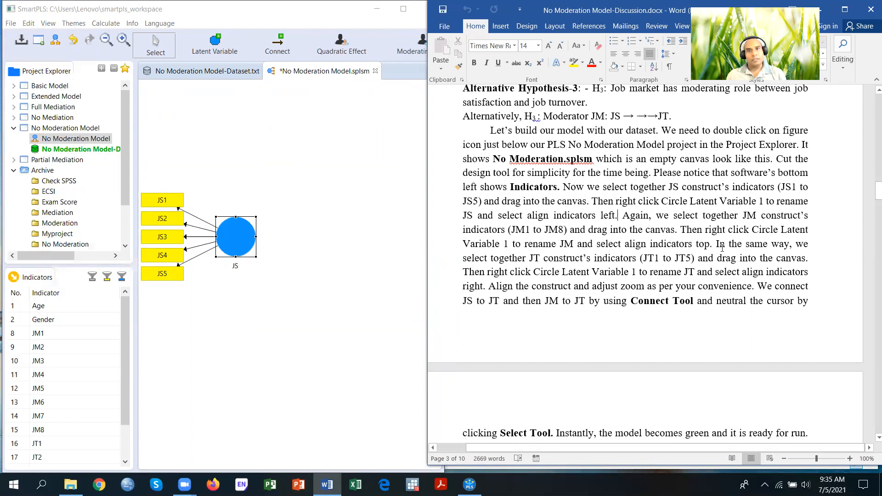
click(59, 335)
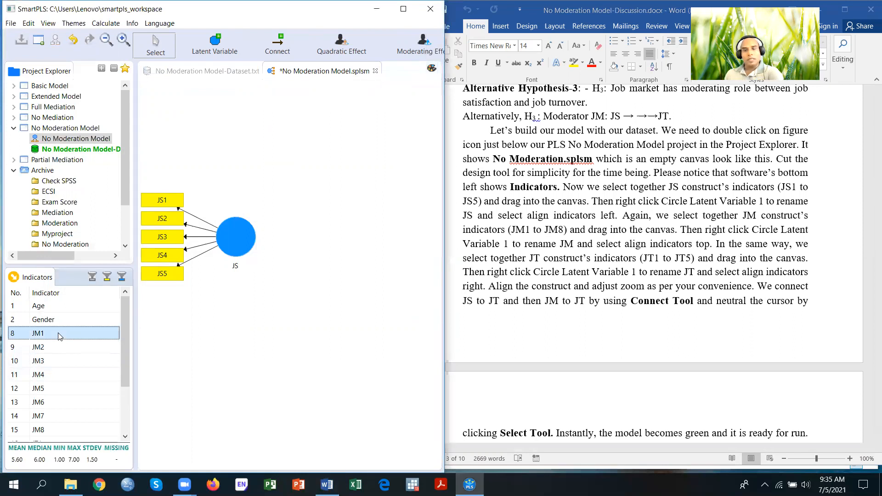
key(shift+Down)
key(shift+Down)
key(shift+Down)
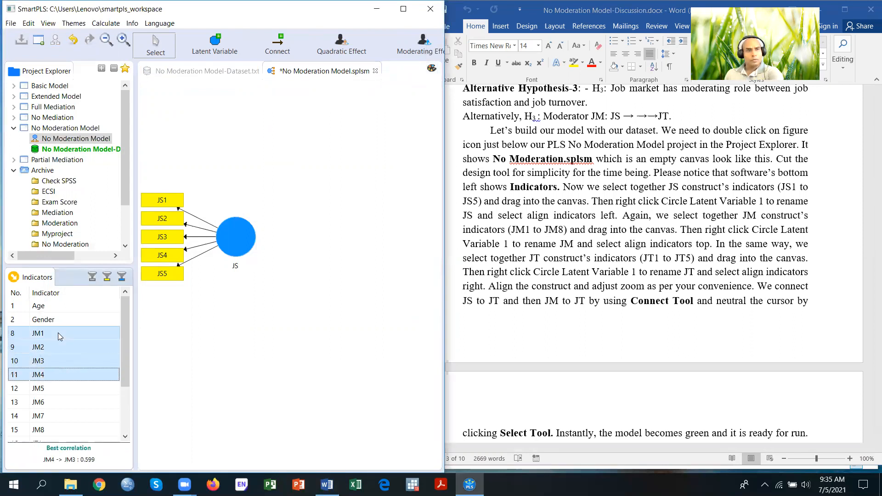
key(shift+Down)
key(shift+Down)
key(shift+Down)
key(shift+Down)
drag(51, 375, 321, 197)
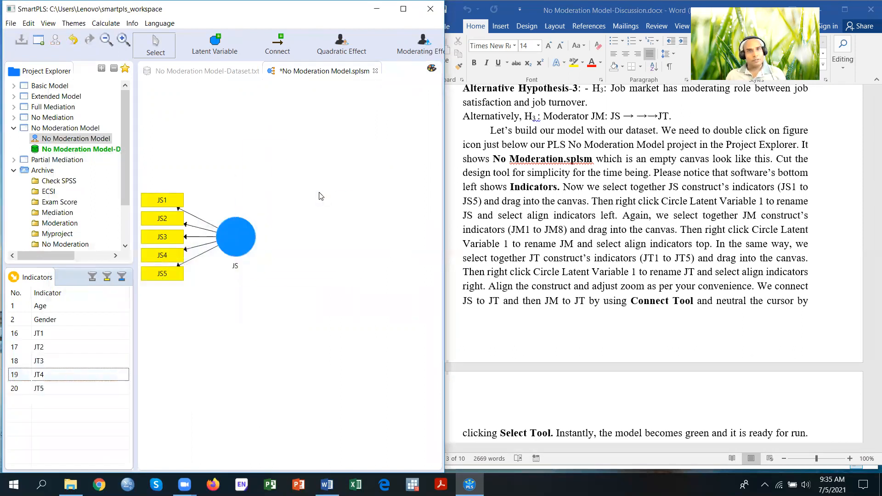
Rename the latent variable measured by JM1 to JM8 as JM and align its indicators to the top
right_click(343, 211)
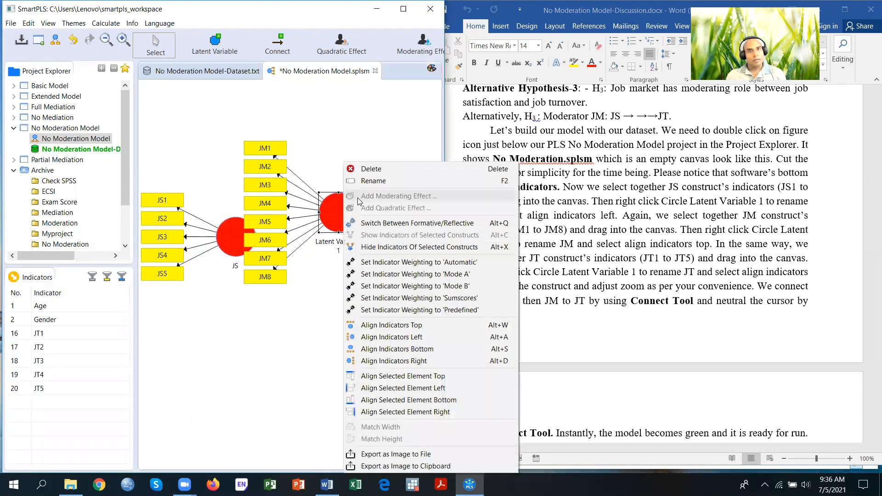
click(368, 182)
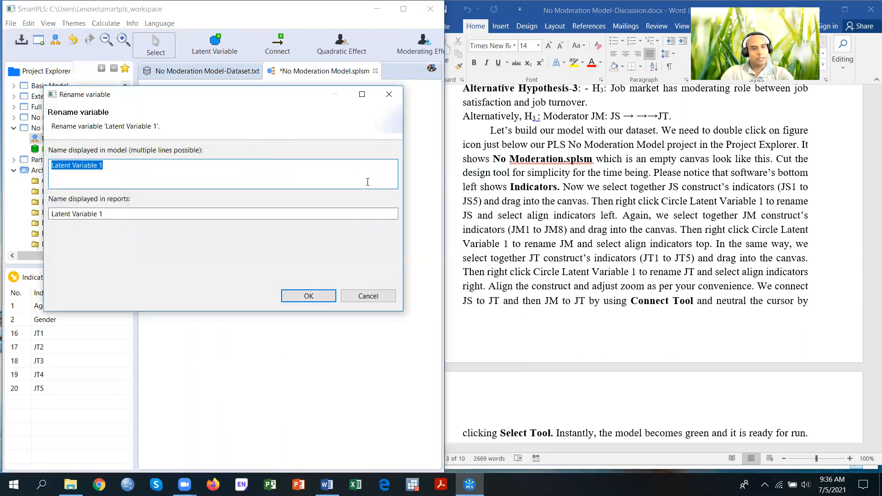
text(JM)
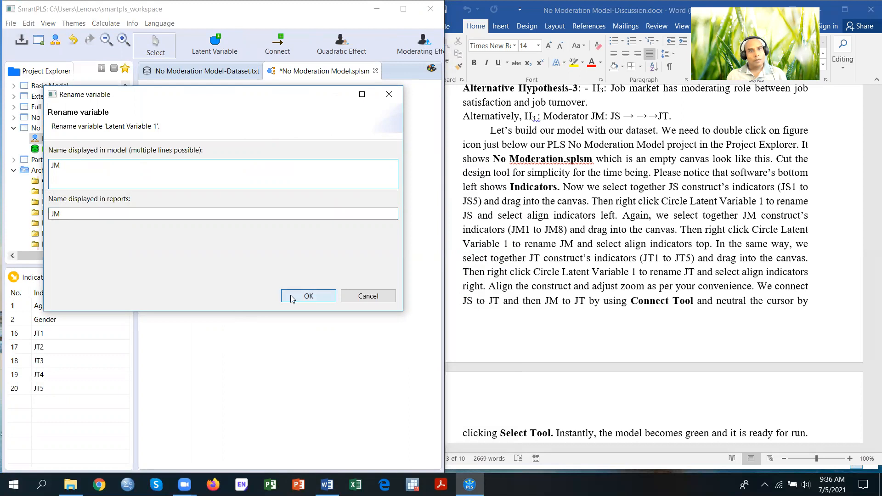
click(308, 296)
right_click(334, 215)
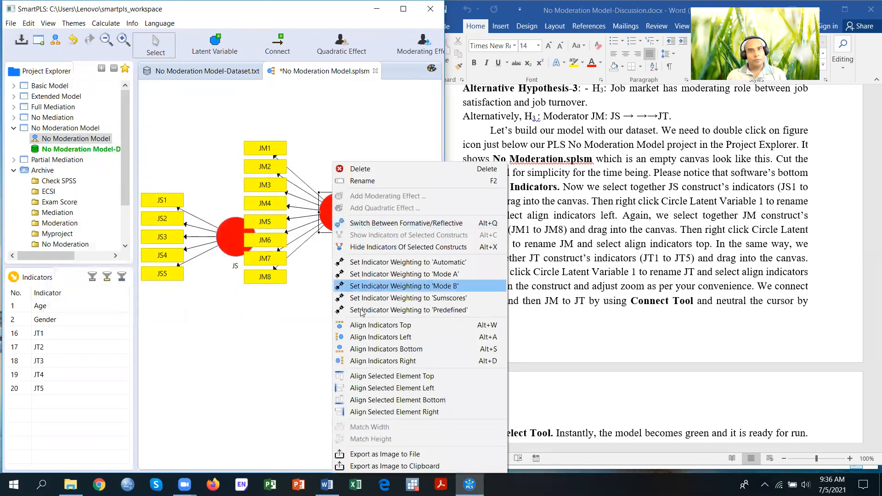
click(368, 325)
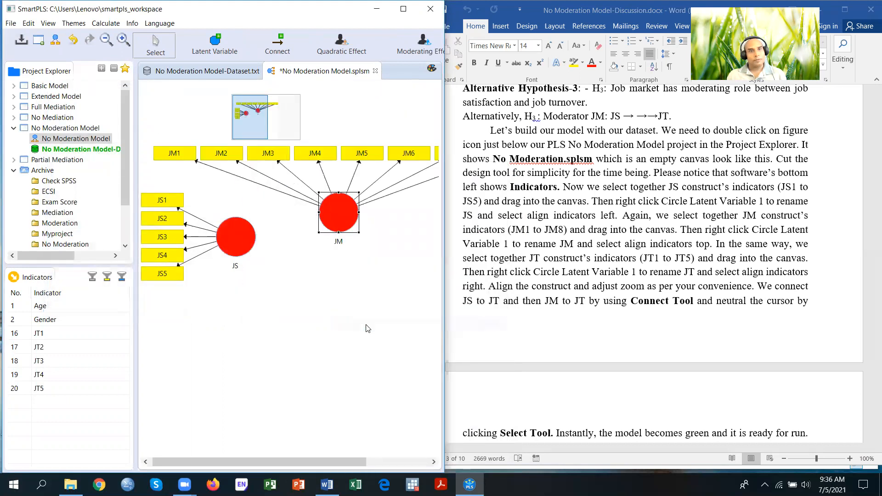
Place indicators JT1 to JT5 together on the model canvas as one latent variable, below the JM construct
click(677, 250)
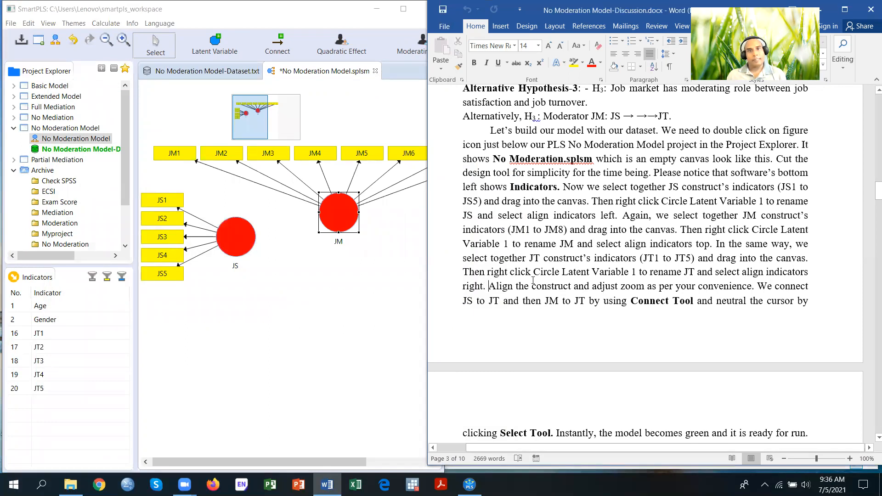
click(57, 336)
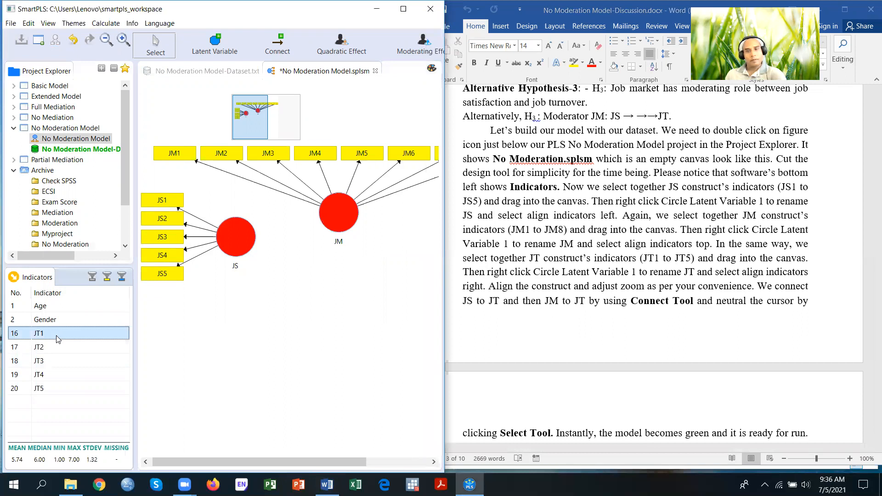
key(shift+Down)
key(shift+Down)
key(shift+Down)
key(shift+Down)
drag(55, 355, 332, 324)
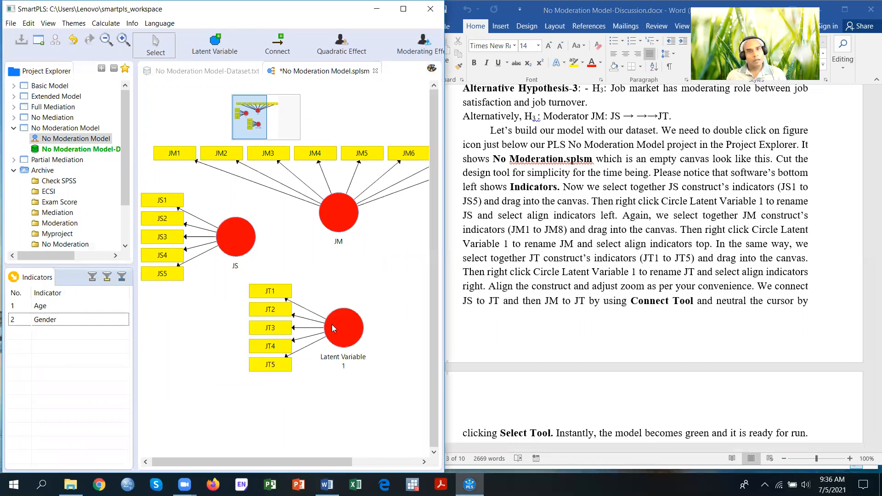
Rename the latent variable measured by JT1 to JT5 as JT and align its indicators to the right
right_click(333, 325)
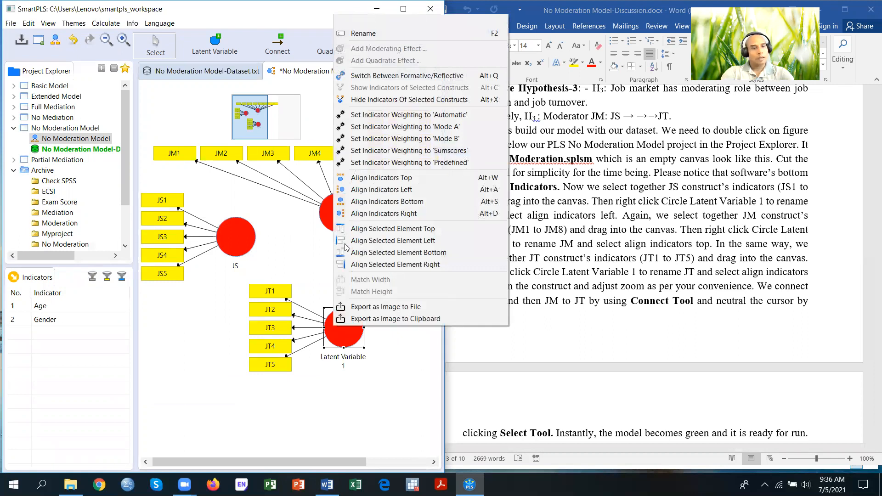
key(F2)
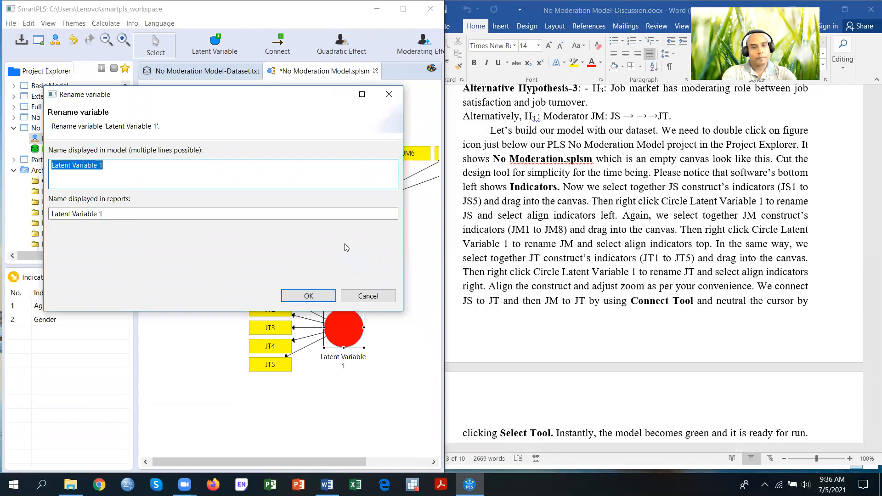
text(JT)
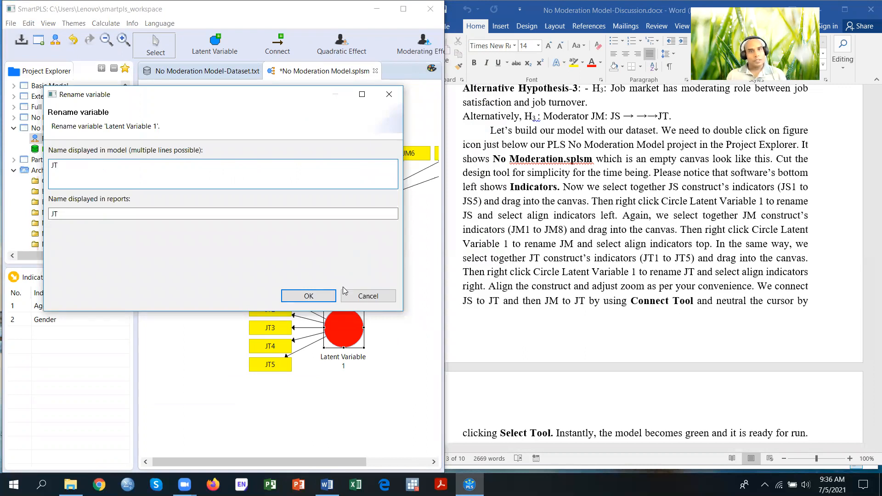
click(325, 297)
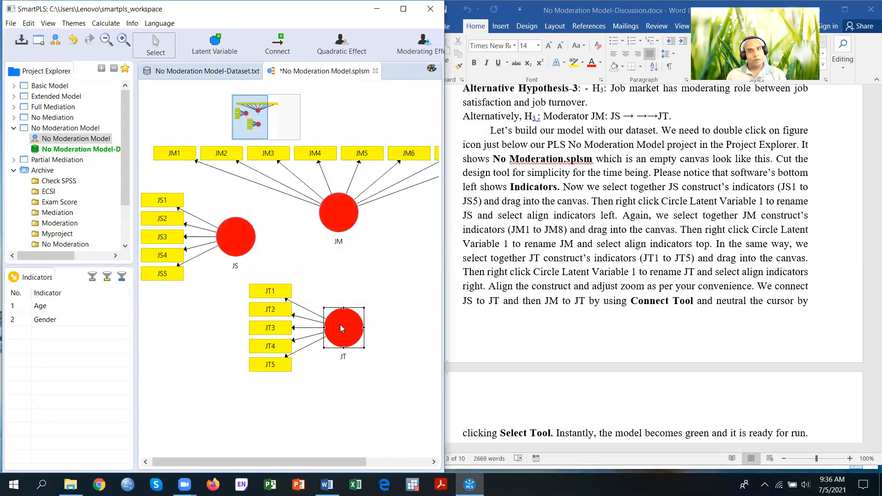
right_click(341, 328)
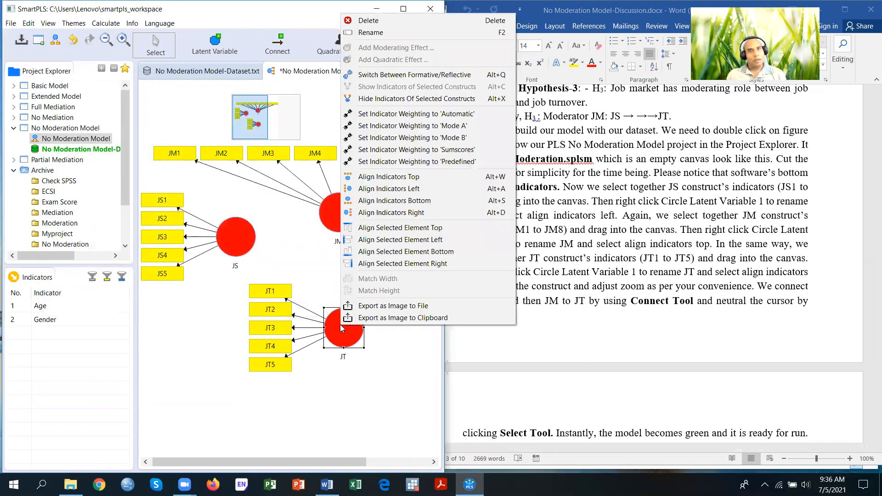
click(362, 212)
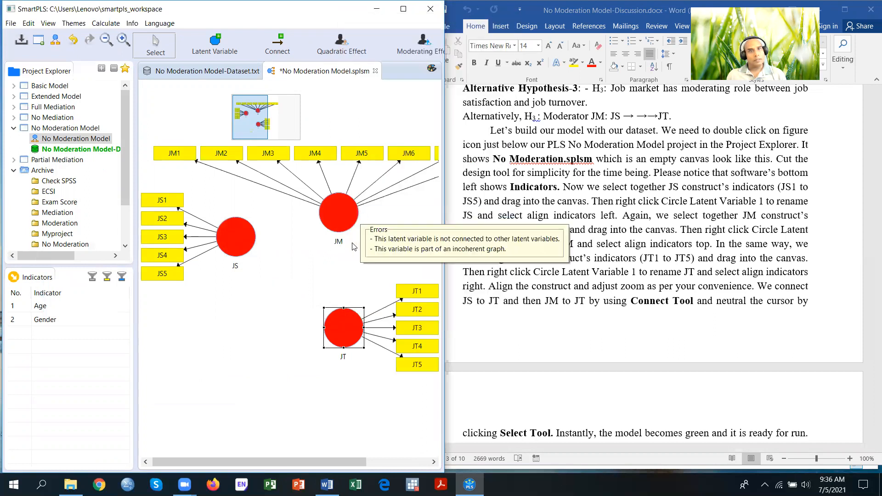
Arrange the constructs in a triangle, with JM raised above and JS and JT roughly level on either side below it
drag(336, 210, 331, 187)
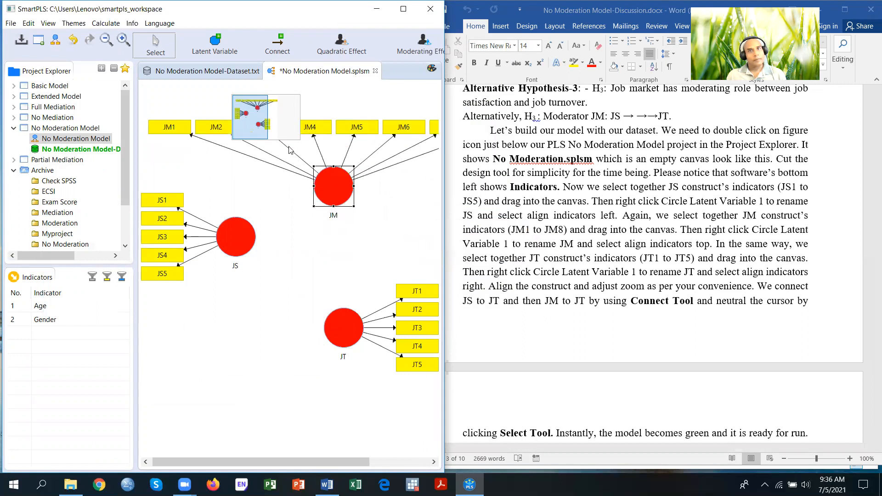
click(106, 40)
click(106, 40)
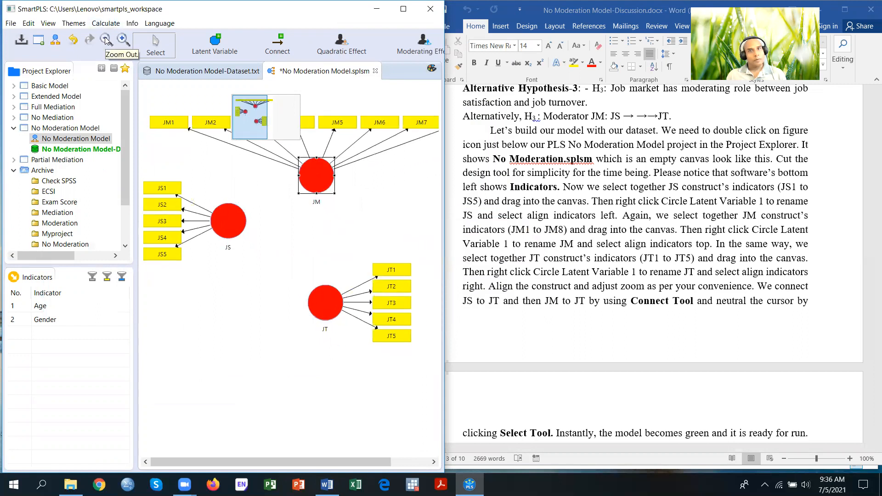
click(106, 40)
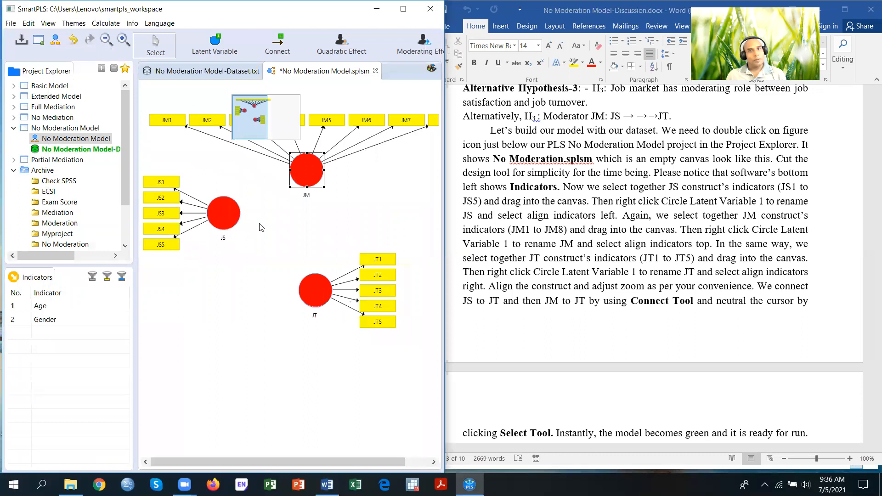
drag(318, 297, 358, 244)
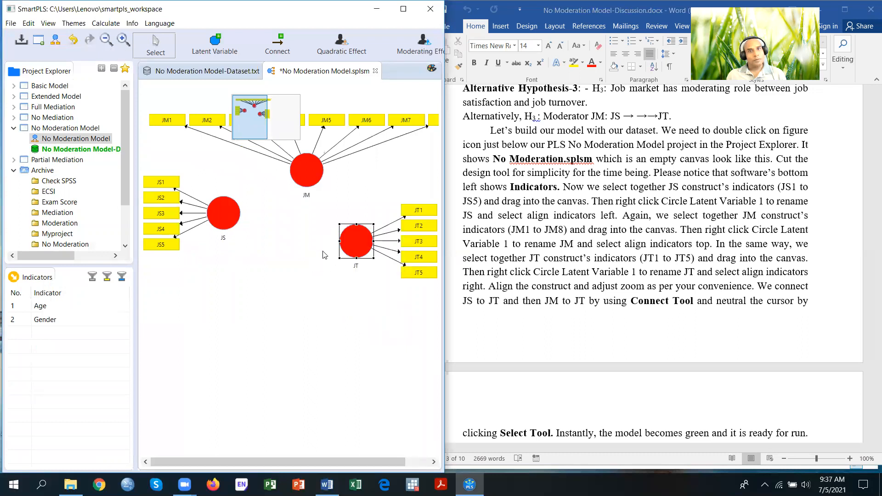
drag(227, 214, 225, 256)
drag(357, 240, 356, 258)
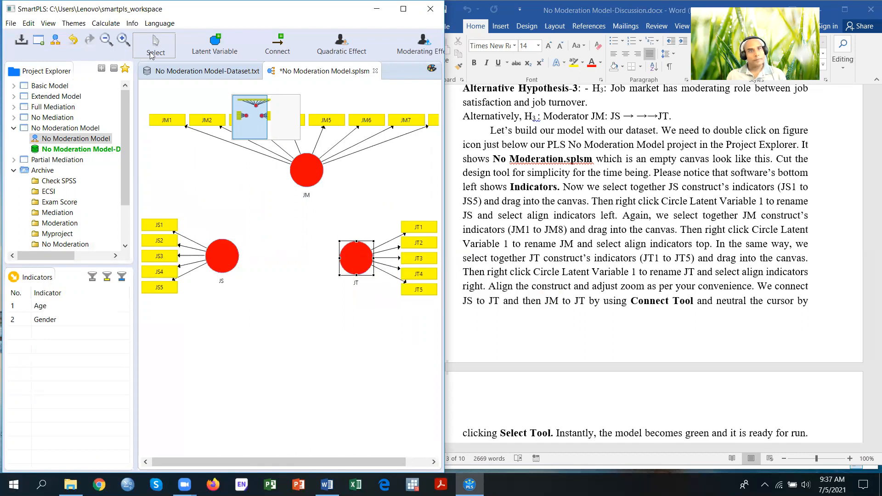
click(106, 40)
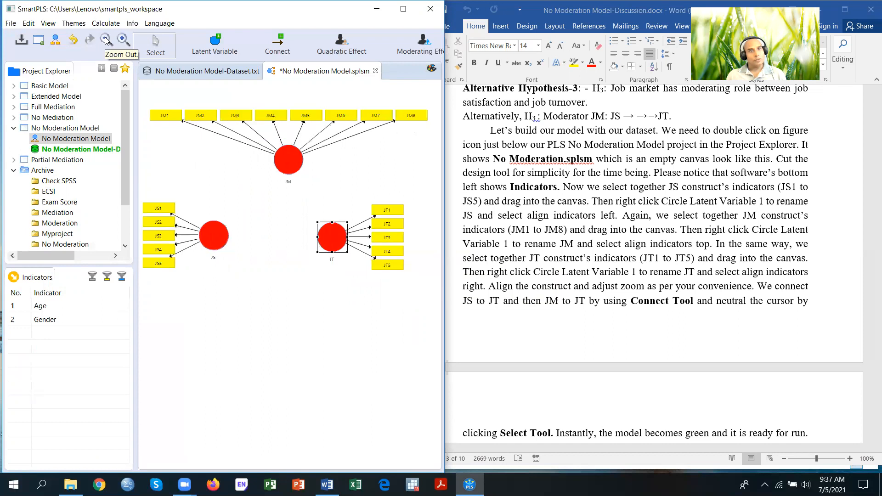
click(304, 318)
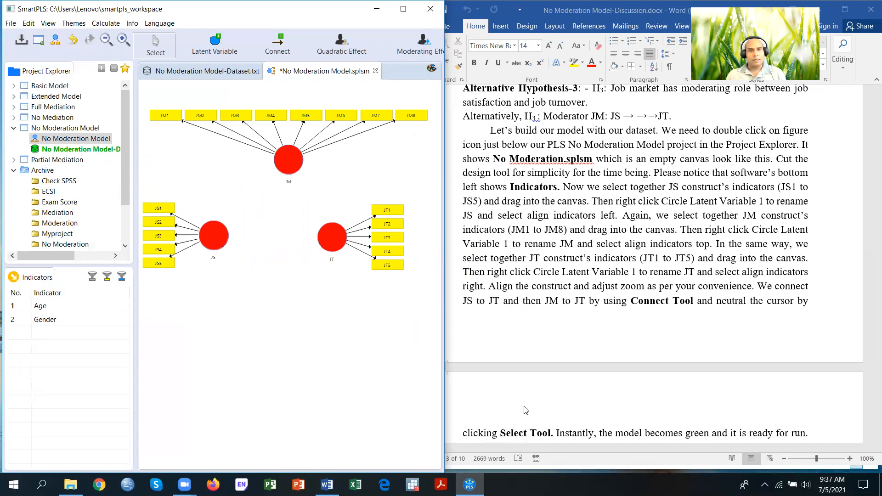
Draw the structural paths from JS to JT and from JM to JT, following the Word instructions, and return to the Select tool
scroll(525, 411, down, 1)
scroll(525, 412, down, 3)
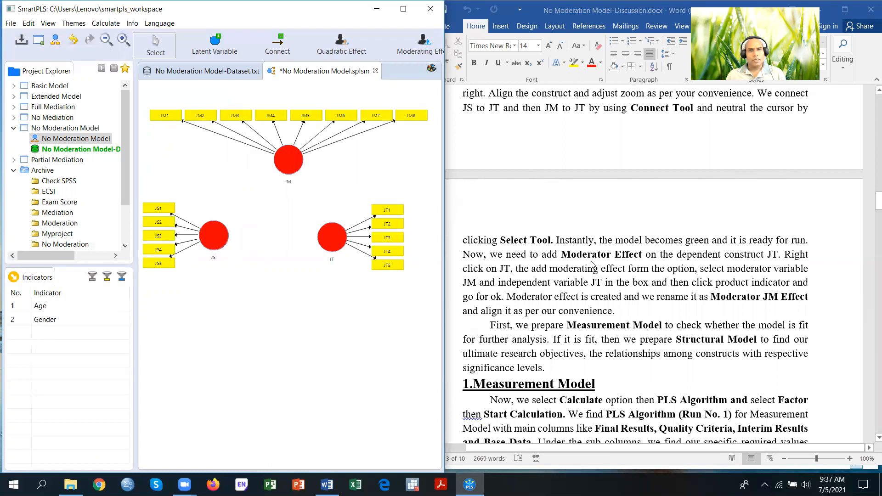
click(554, 243)
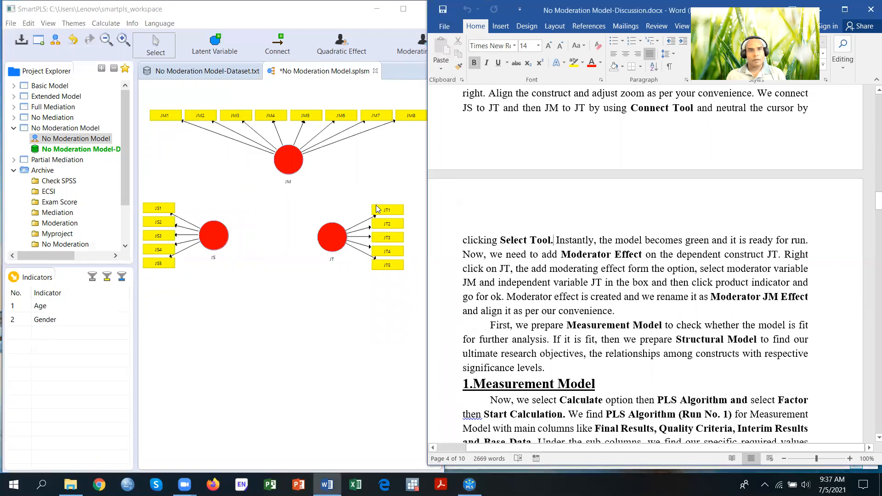
click(277, 45)
click(217, 238)
click(341, 235)
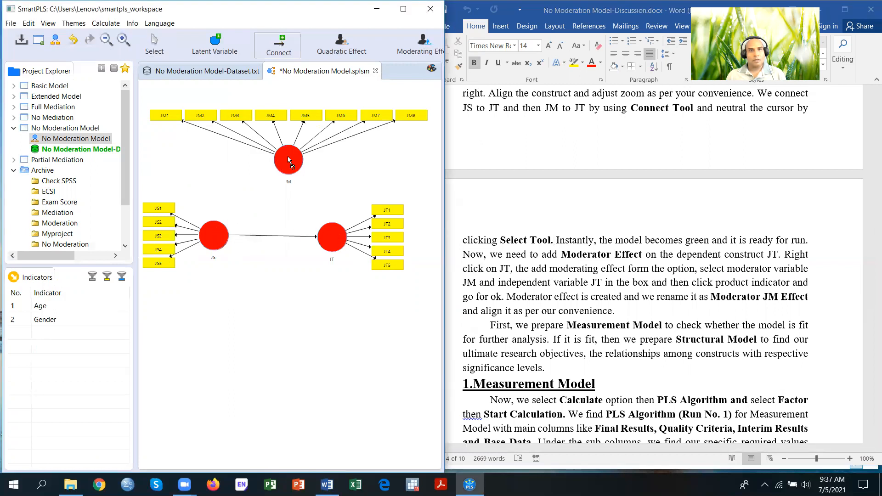
click(288, 161)
click(334, 236)
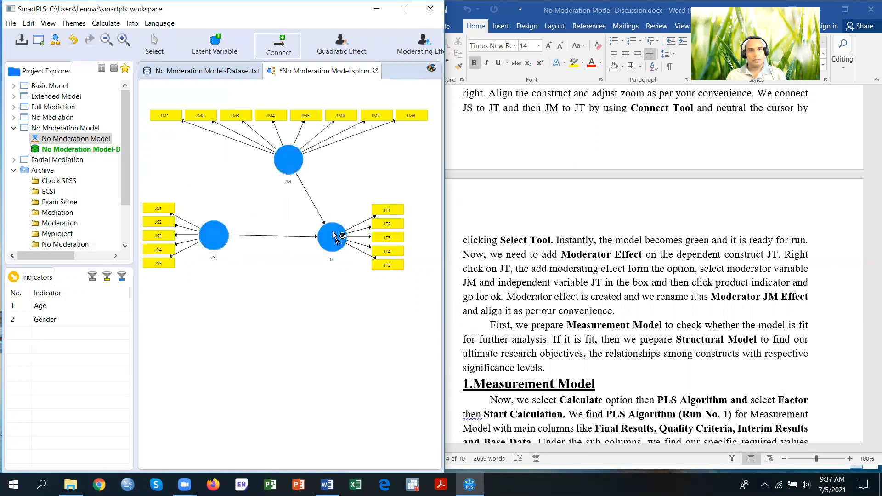
click(156, 45)
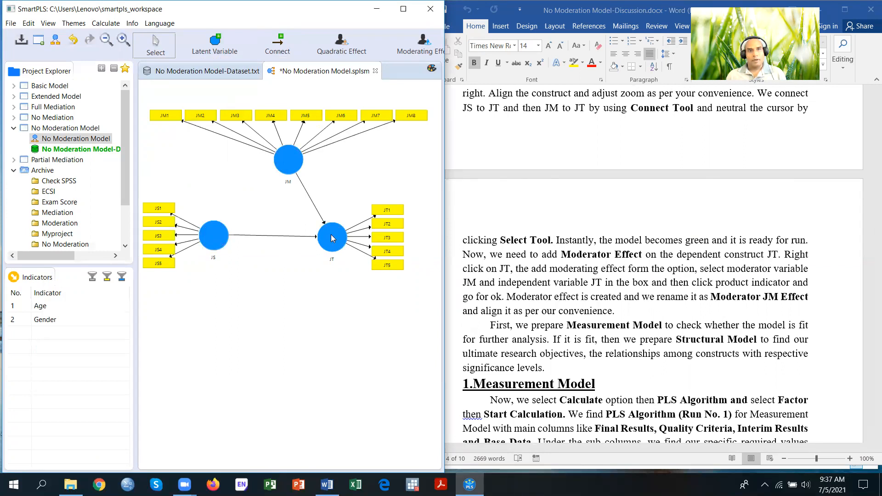
Add a moderating effect on JT with JM as moderator variable, JS as independent variable and the Product Indicator calculation method
right_click(332, 238)
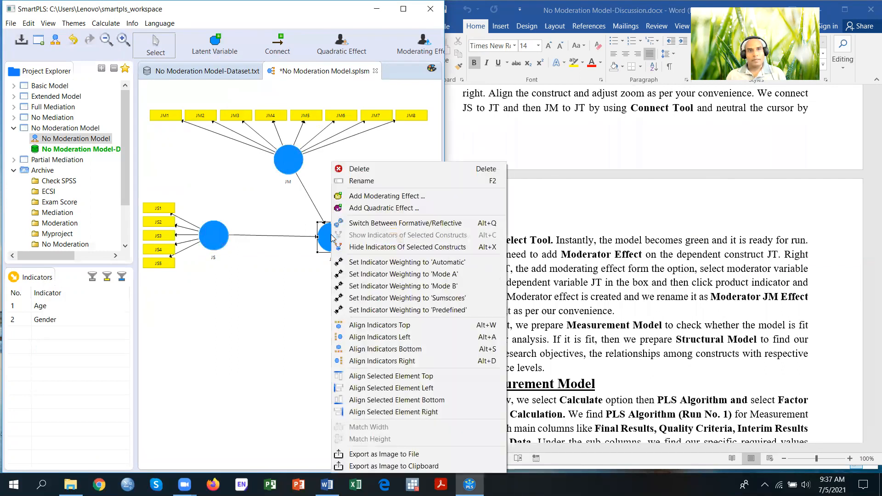
click(368, 201)
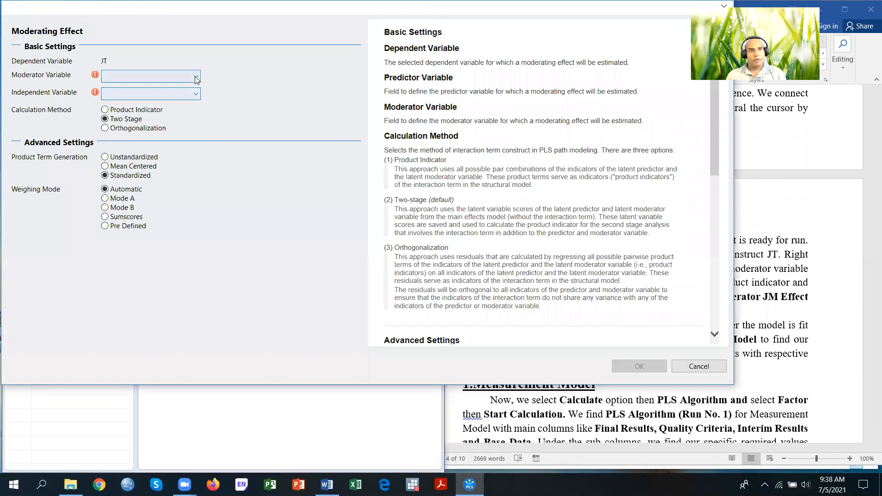
click(171, 76)
click(171, 88)
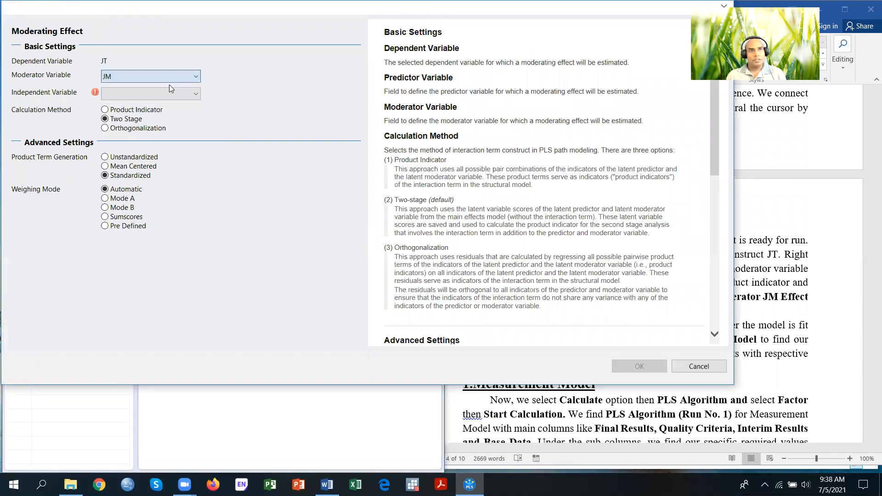
click(197, 94)
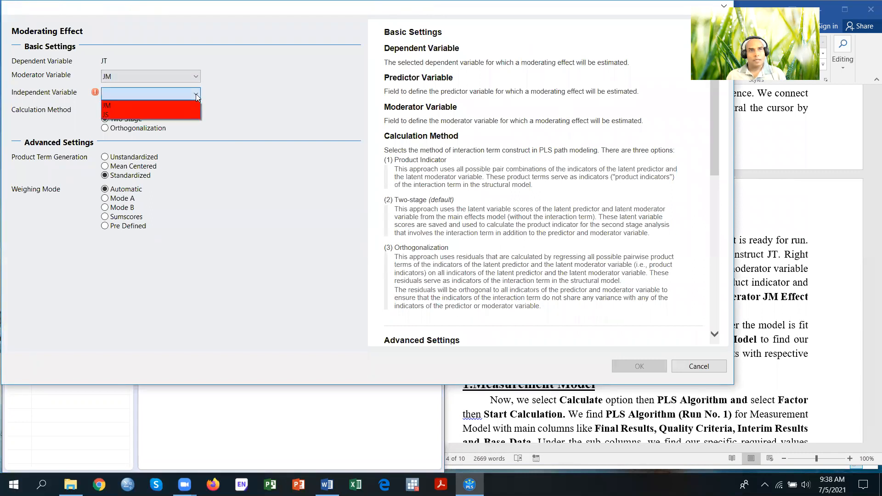
click(174, 114)
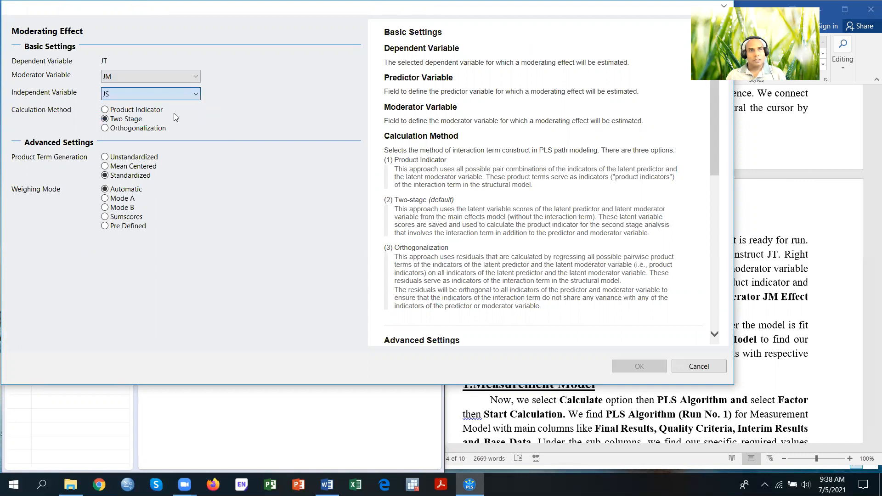
click(106, 110)
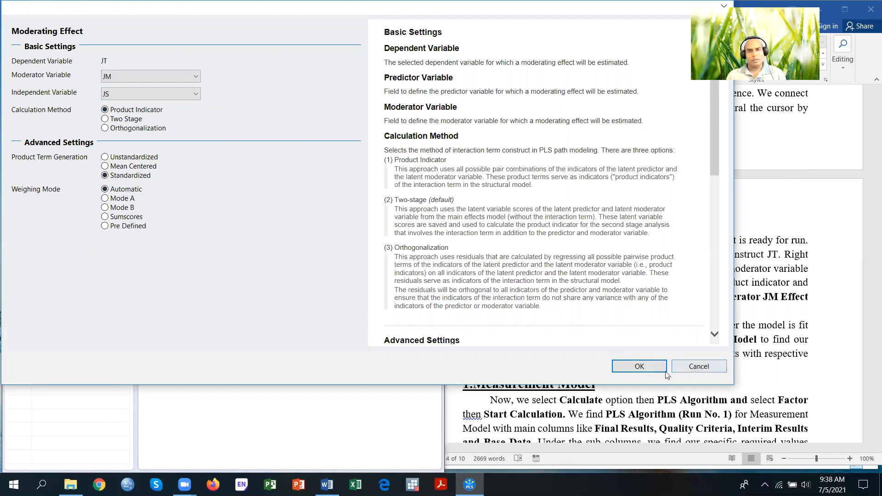
click(639, 366)
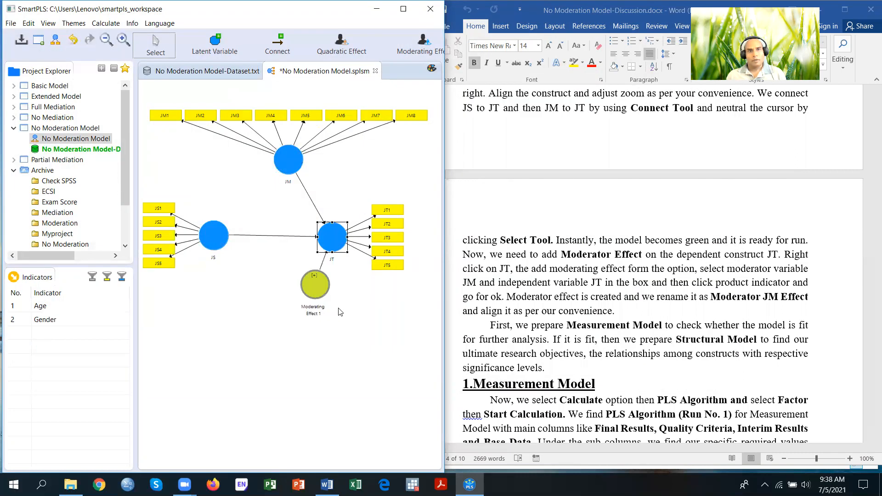
Move the moderating effect construct farther down, directly below JT, and rename it Moderating JM Effect
drag(315, 296, 328, 339)
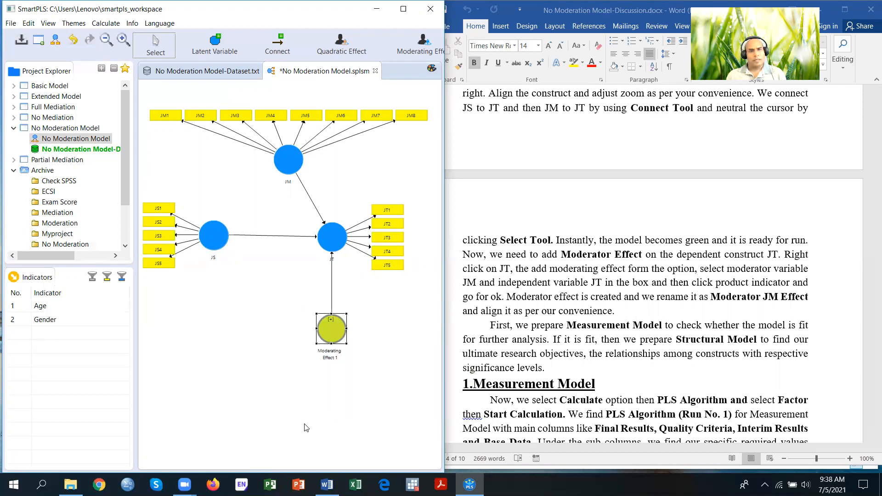
right_click(335, 333)
click(370, 39)
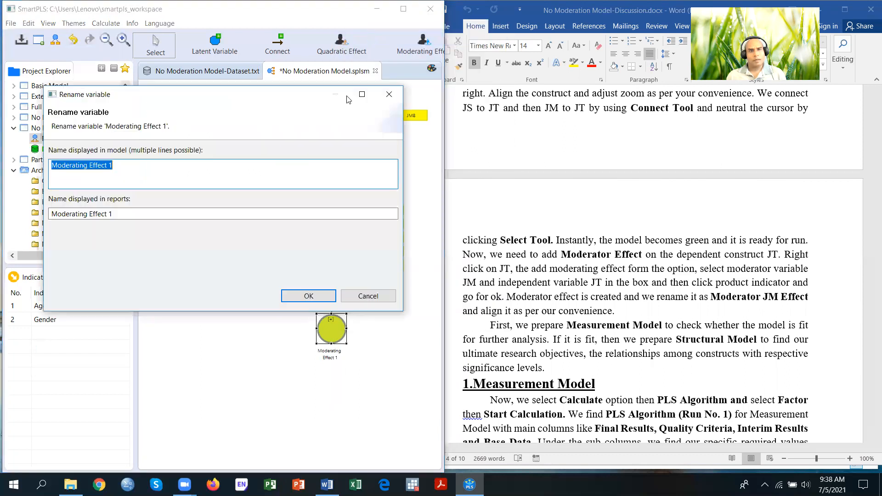
click(121, 163)
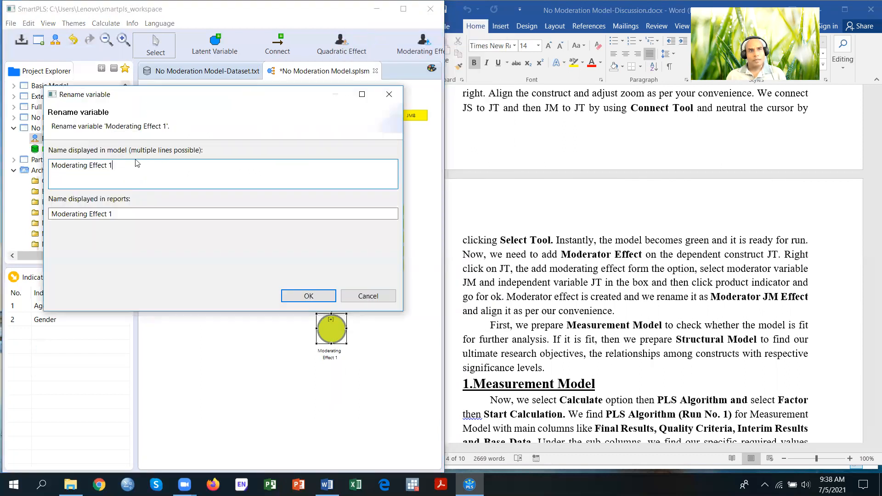
drag(91, 165, 98, 166)
key(Left)
key(Left)
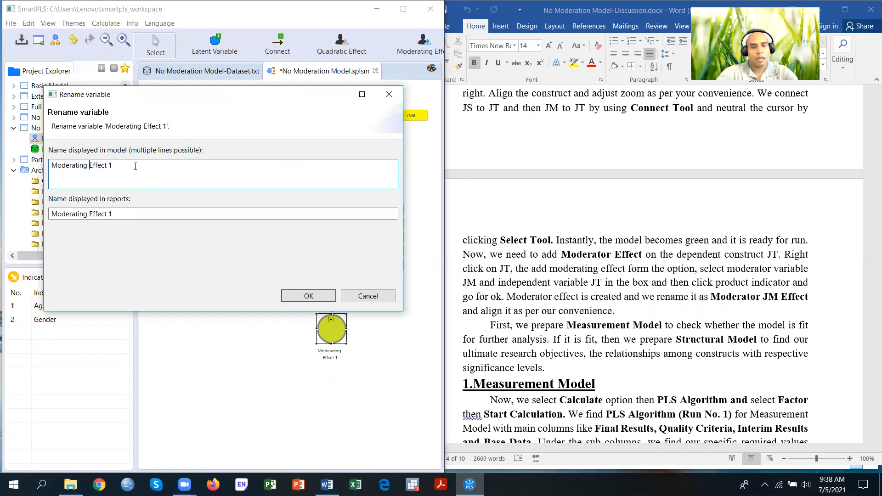
text(JM)
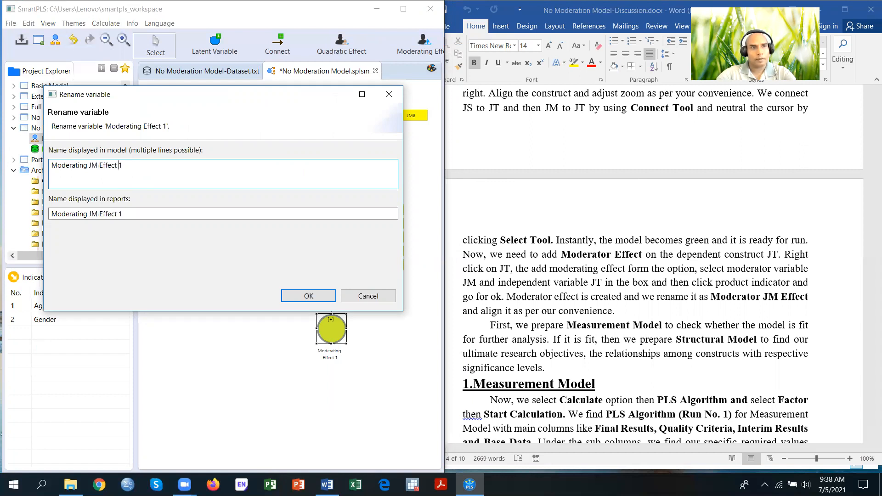
key(BackSpace)
key(BackSpace)
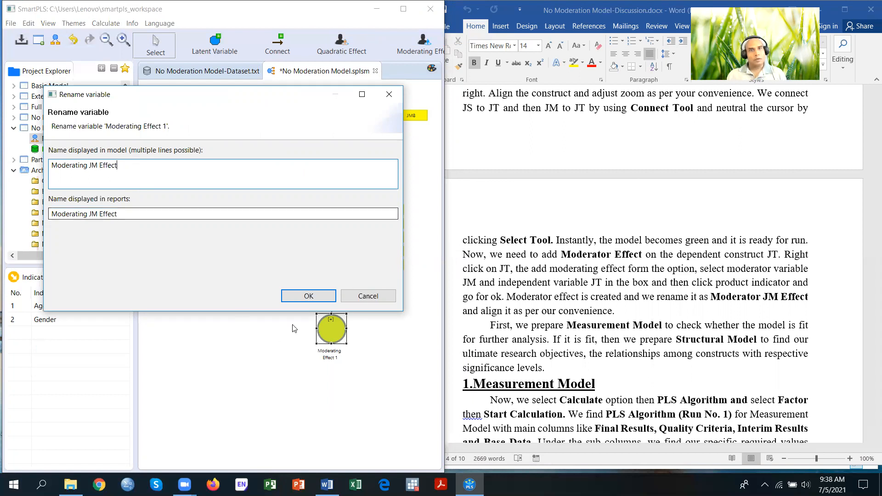
click(307, 297)
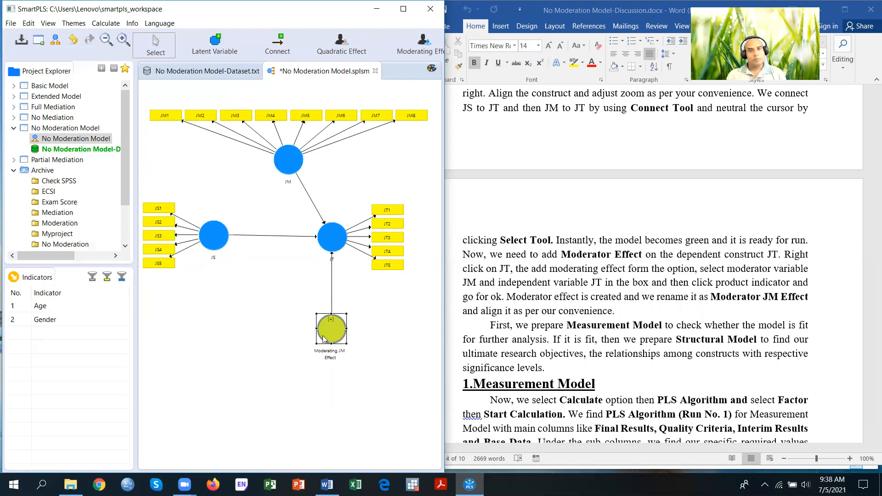
Run the PLS Algorithm with the Factor weighting scheme per Word's Measurement Model section and show the results on the model diagram
mouse_move(338, 340)
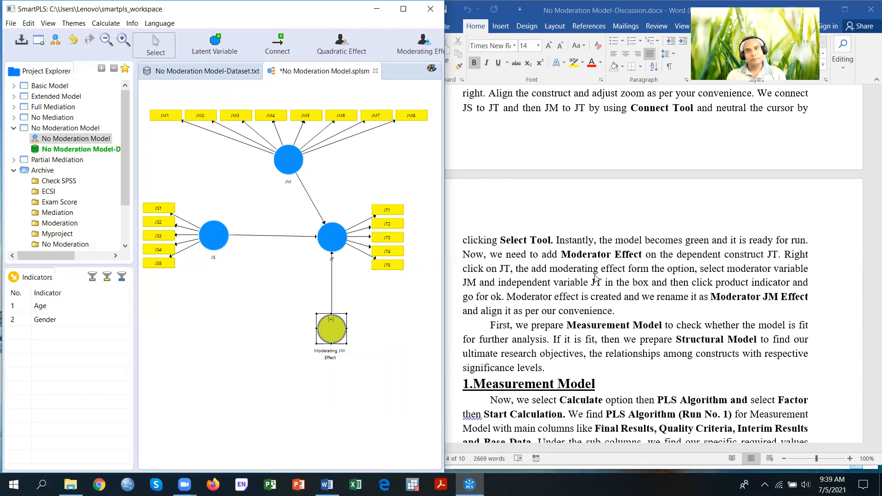
click(672, 265)
scroll(554, 244, down, 2)
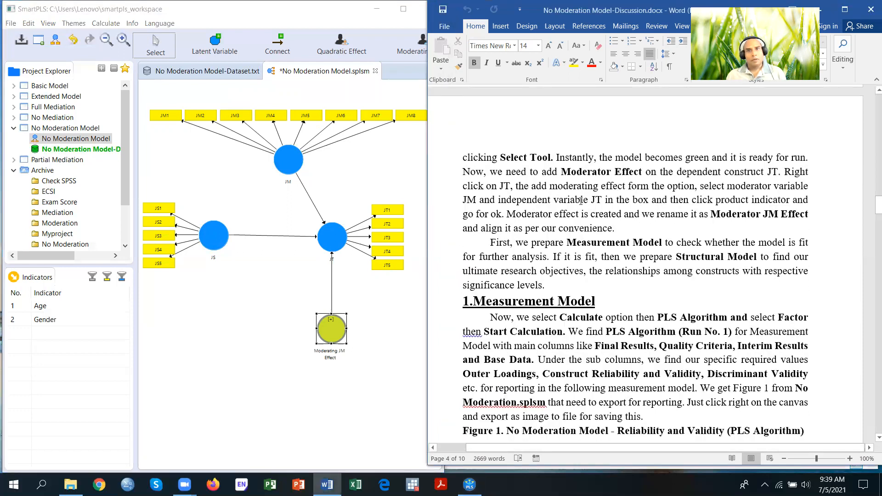
scroll(581, 201, down, 1)
scroll(506, 199, down, 1)
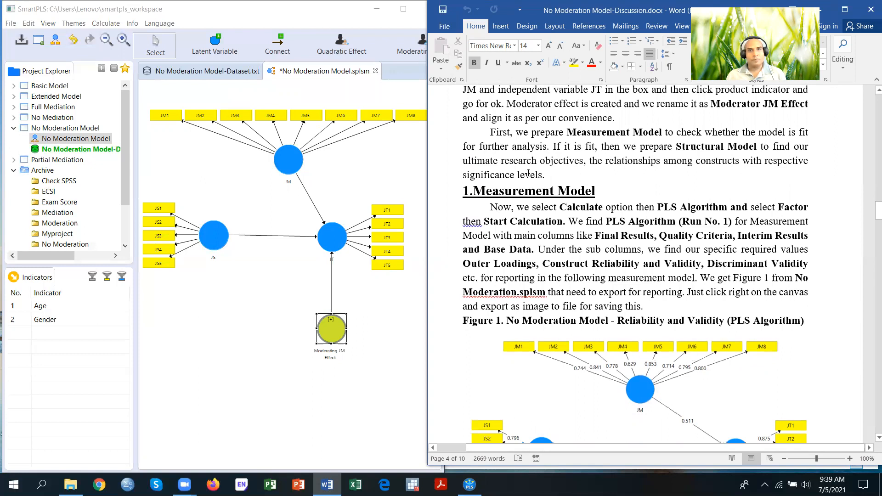
scroll(581, 179, down, 3)
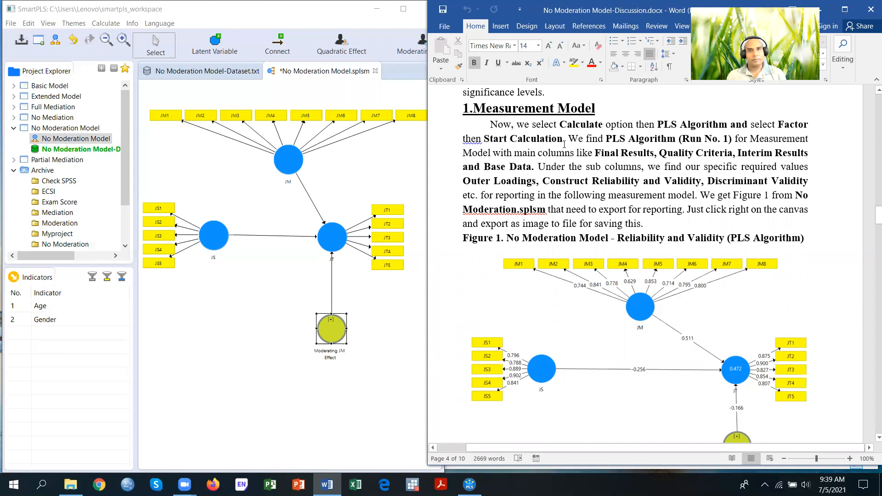
click(97, 22)
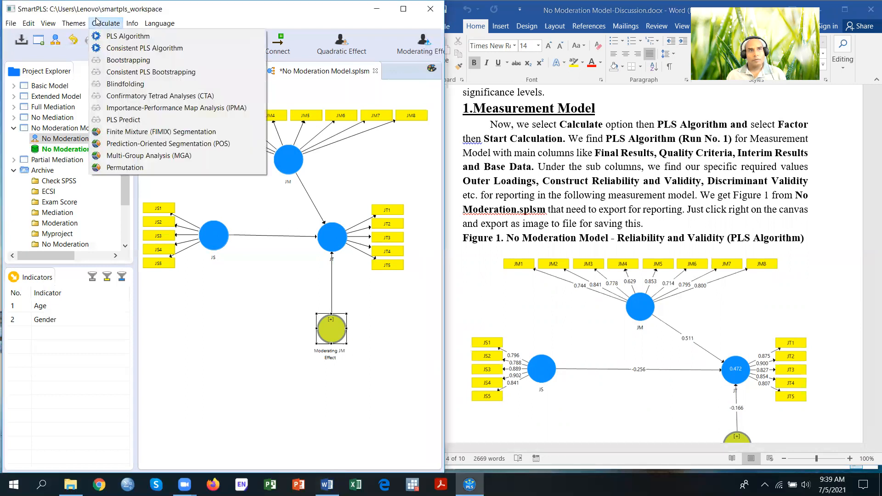
click(121, 38)
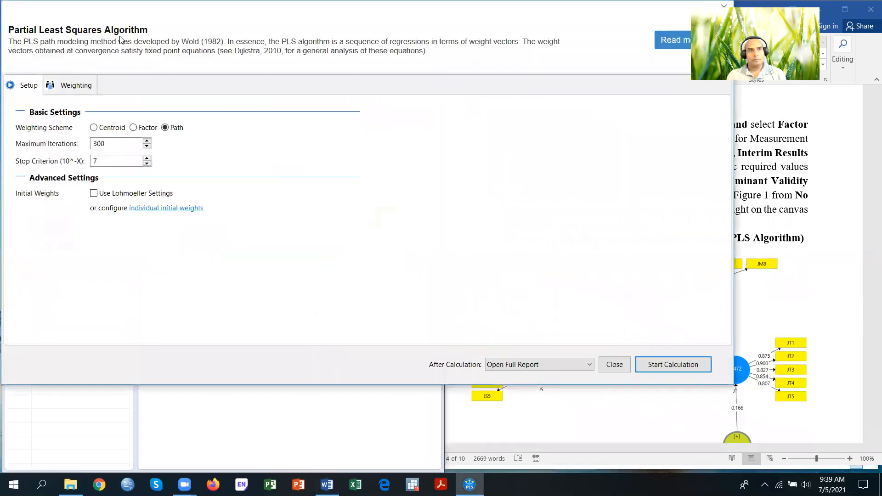
click(133, 127)
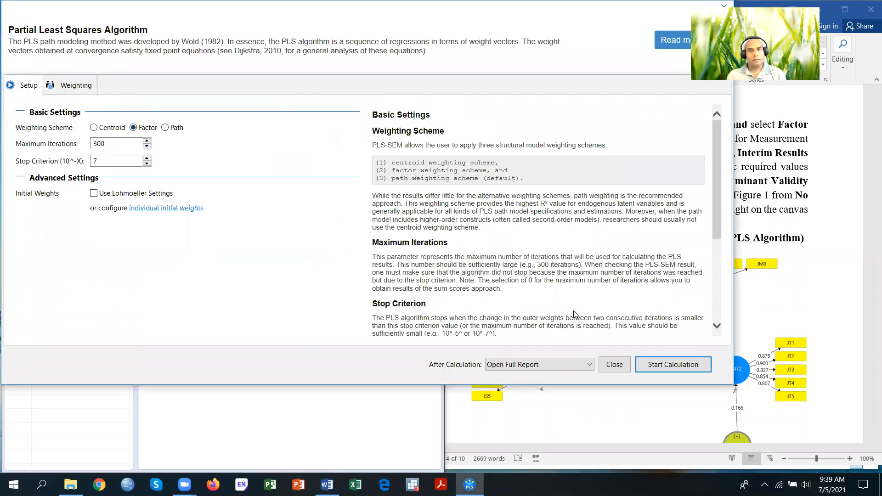
click(661, 367)
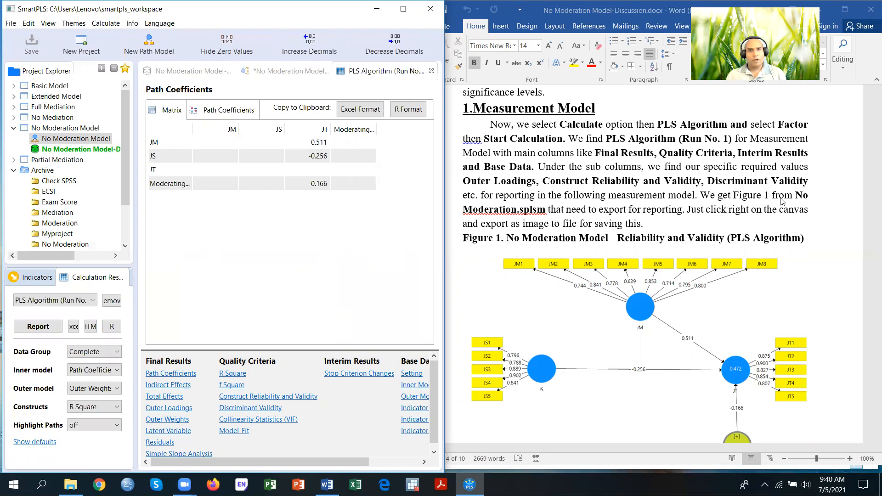
click(273, 73)
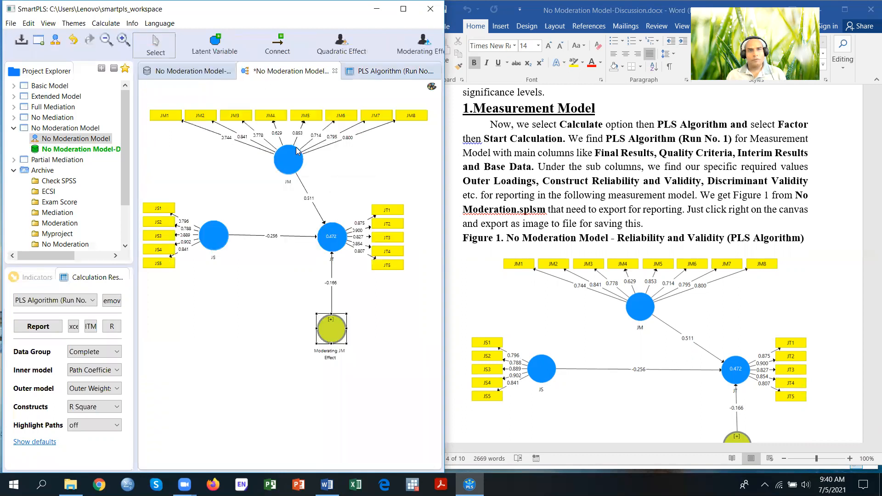
right_click(237, 357)
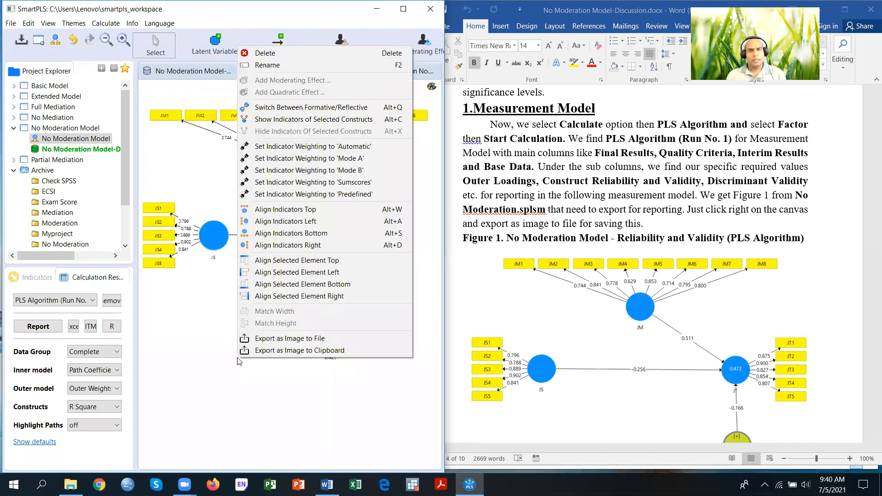
click(272, 340)
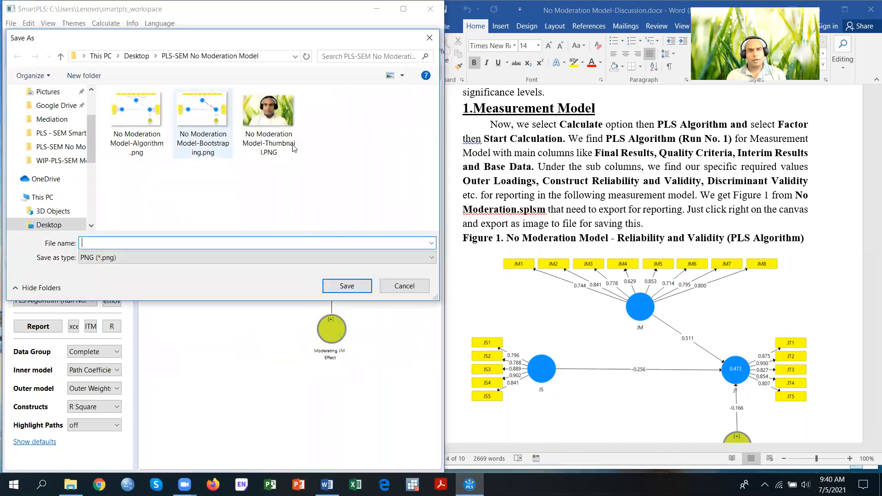
click(405, 286)
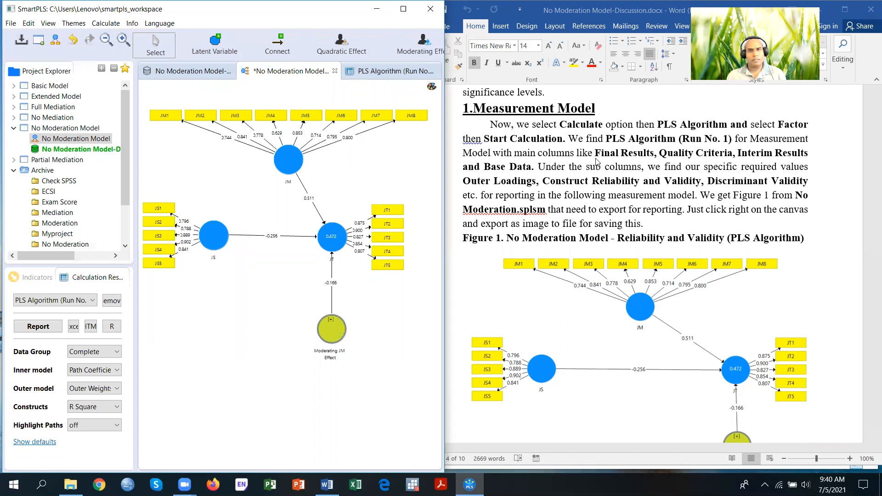
Read the Word document past Figure 1 and open the Outer Loadings in the PLS Algorithm report
click(621, 186)
scroll(620, 186, down, 2)
scroll(620, 186, down, 8)
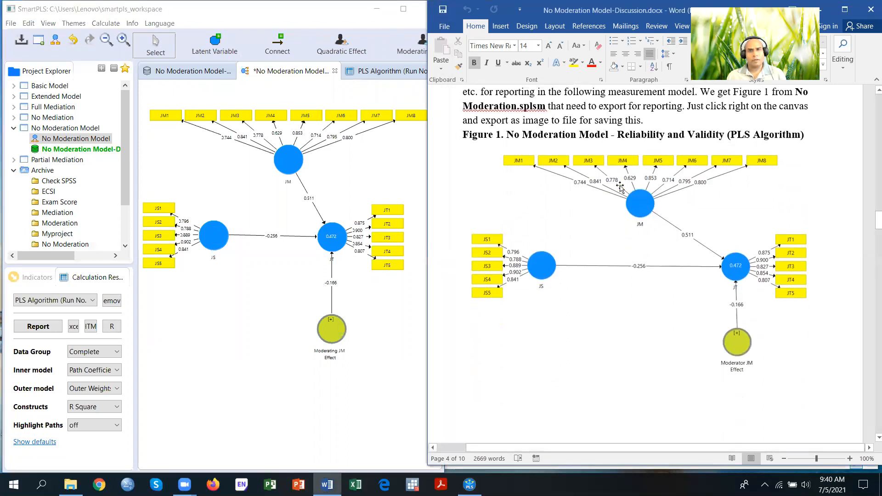
scroll(621, 187, down, 8)
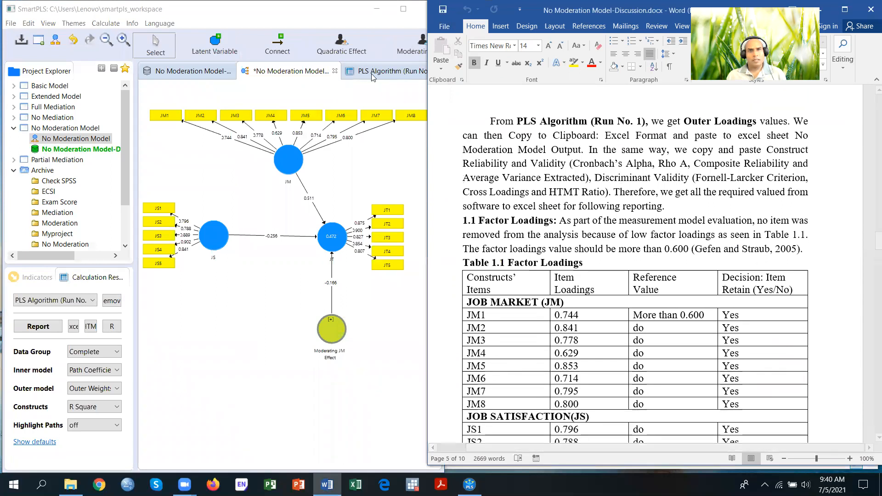
click(386, 71)
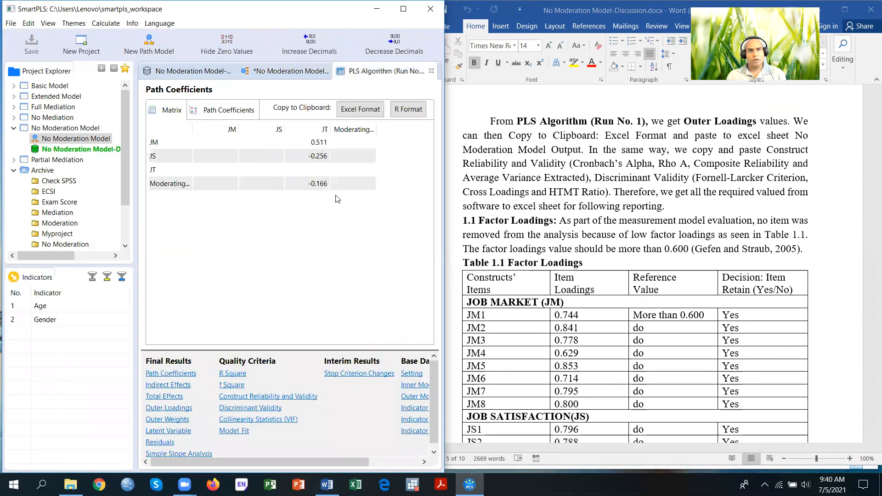
click(168, 412)
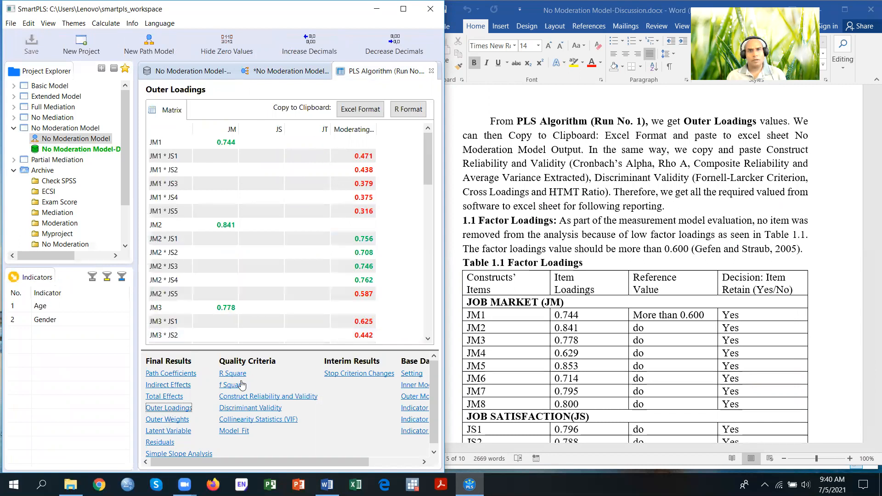
Compare the items' outer loadings in the report with Table 1.1 Factor Loadings in the Word document
scroll(650, 202, down, 3)
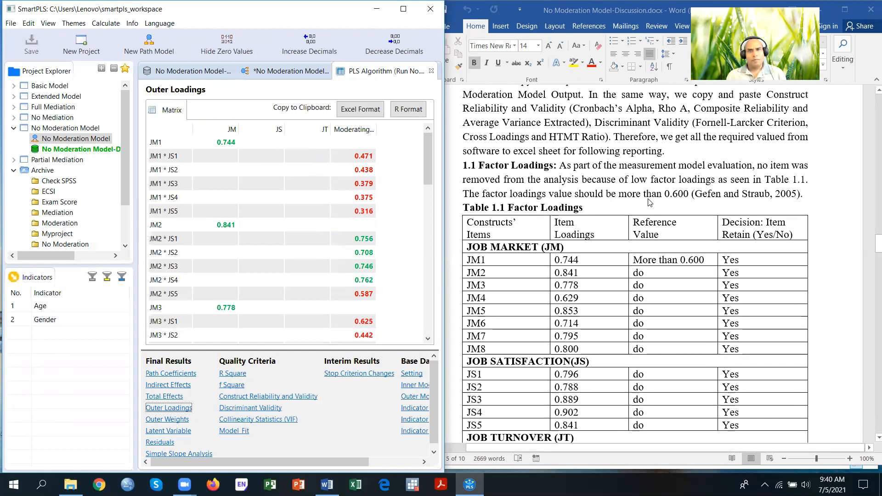
scroll(650, 202, down, 2)
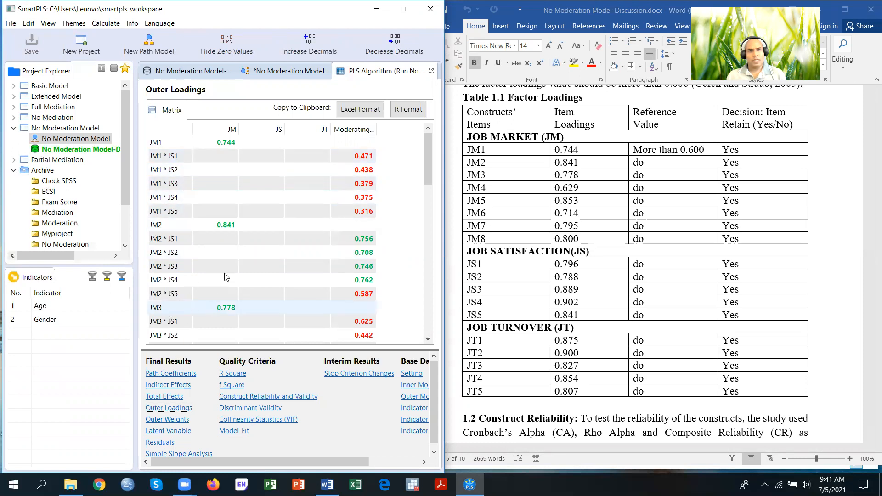
scroll(234, 262, down, 6)
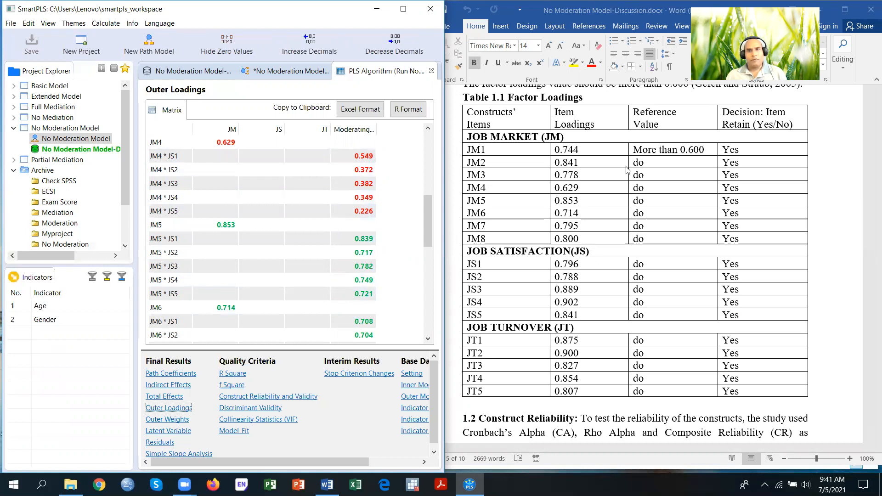
click(655, 164)
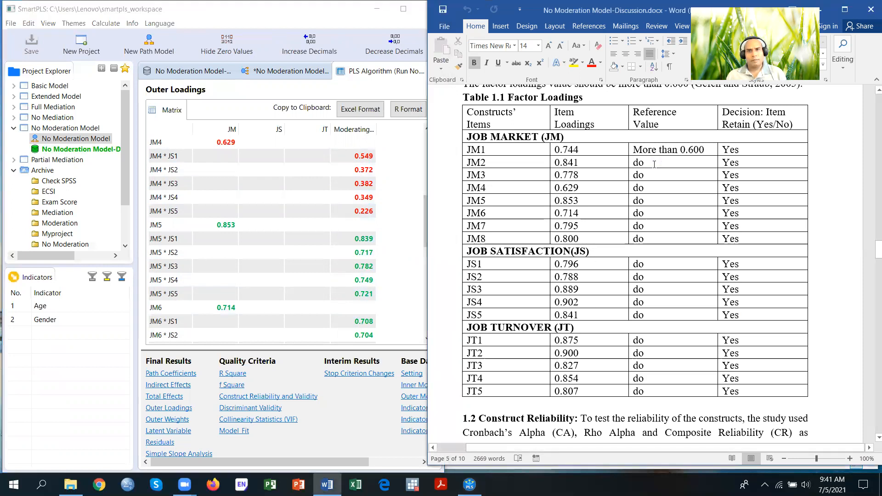
scroll(655, 164, up, 2)
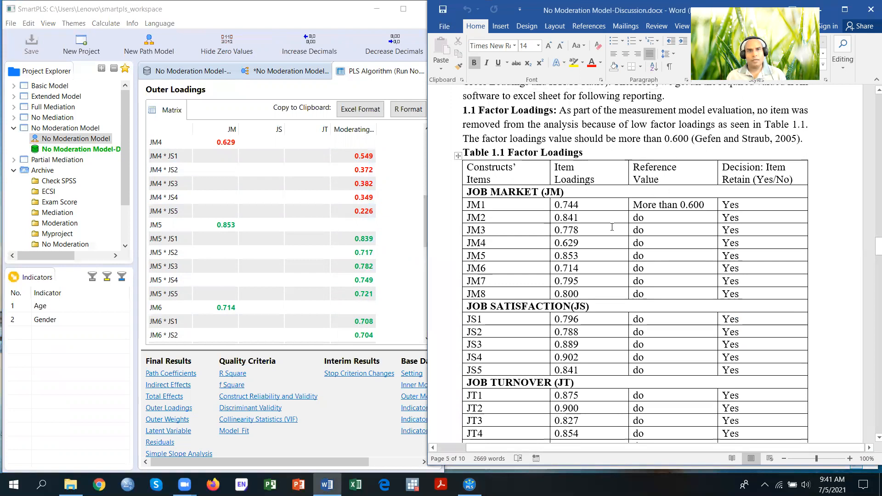
Compare the report's Construct Reliability and Validity results with Tables 1.2 and 1.3.1 in the Word document
scroll(622, 217, down, 9)
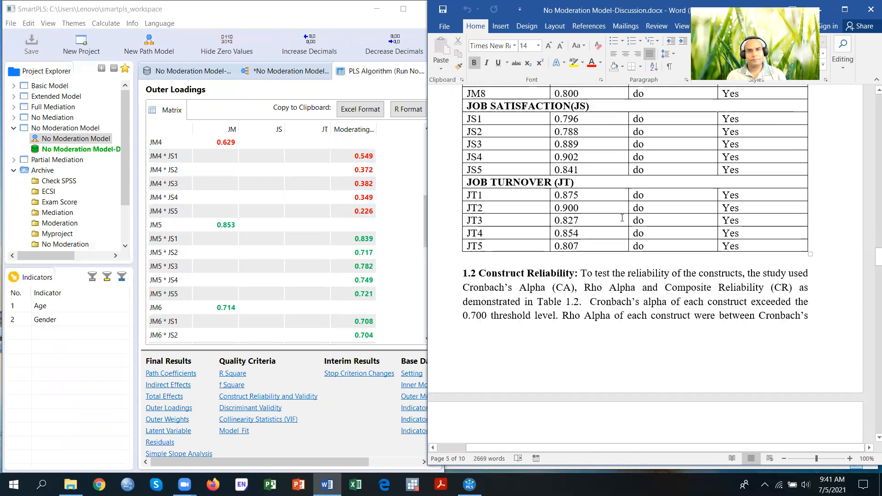
scroll(622, 218, down, 5)
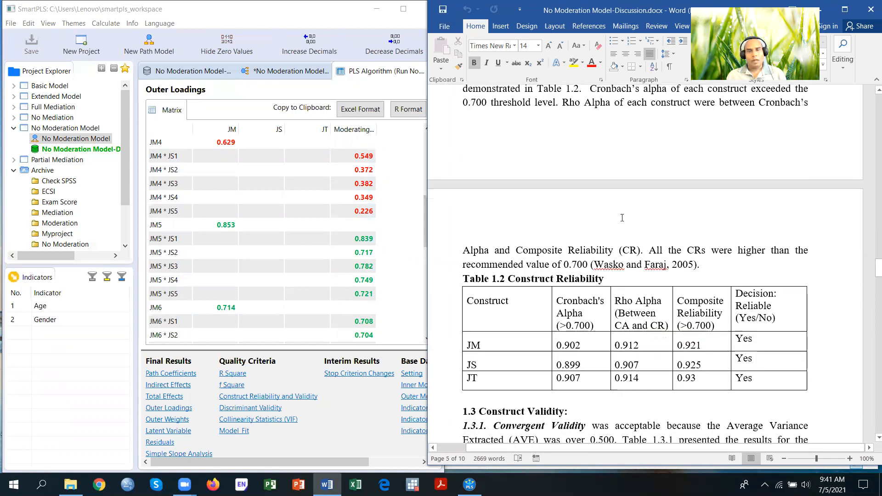
scroll(599, 172, up, 1)
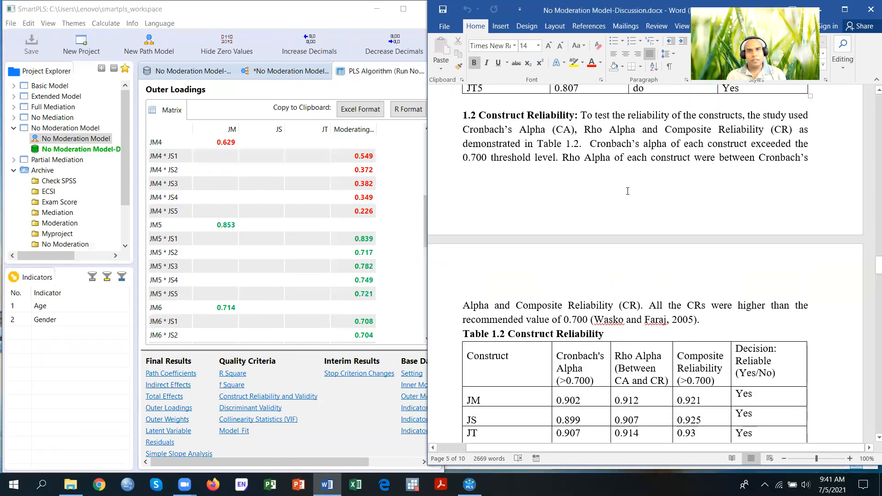
scroll(628, 190, down, 8)
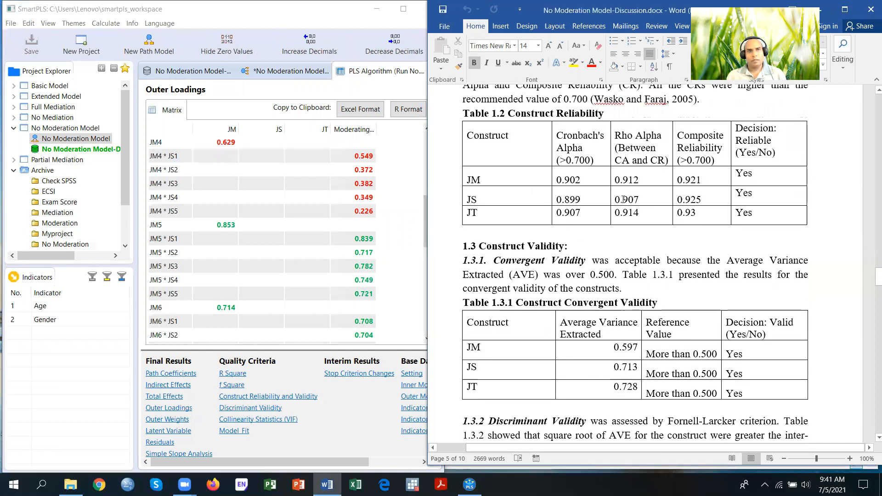
click(252, 400)
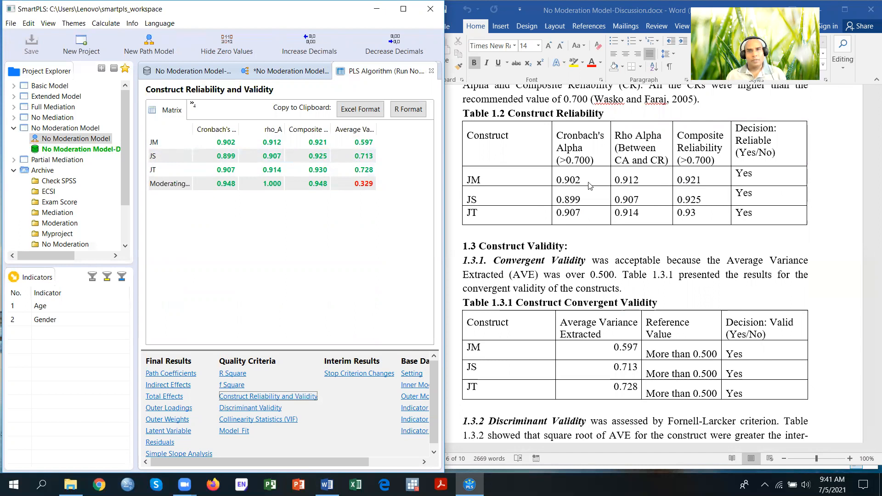
scroll(615, 196, down, 3)
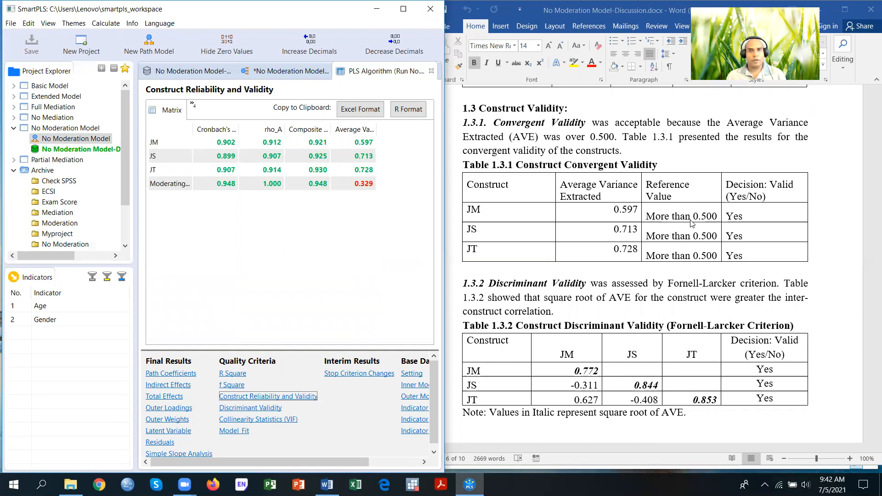
Compare the report's Fornell-Larcker and Cross Loadings results under Discriminant Validity with Tables 1.3.2 and 1.3.3 in the Word document
scroll(693, 225, down, 5)
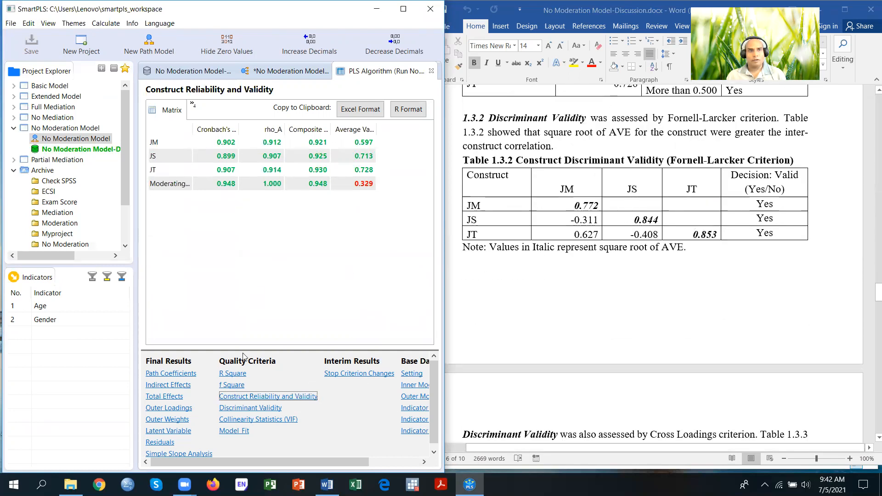
click(242, 408)
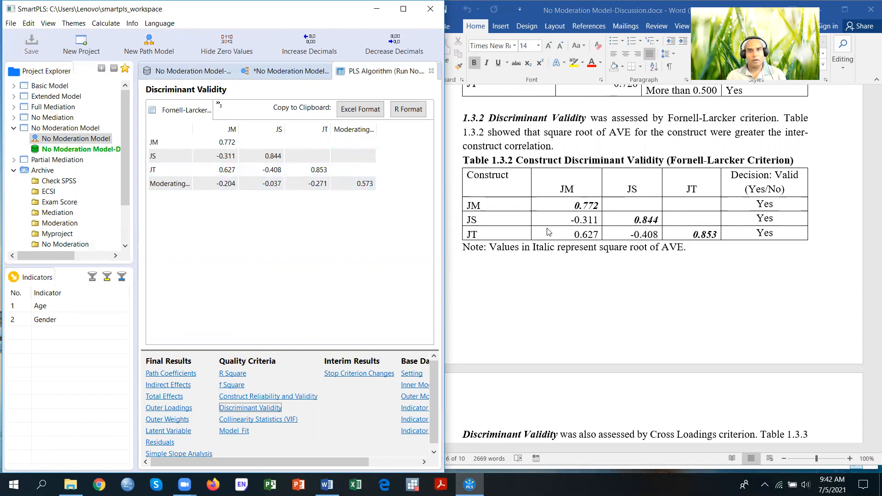
scroll(694, 184, down, 7)
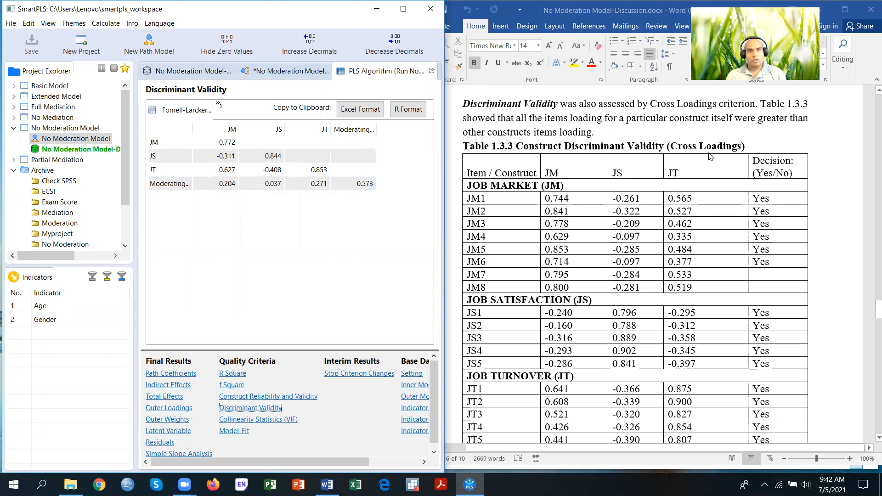
click(220, 106)
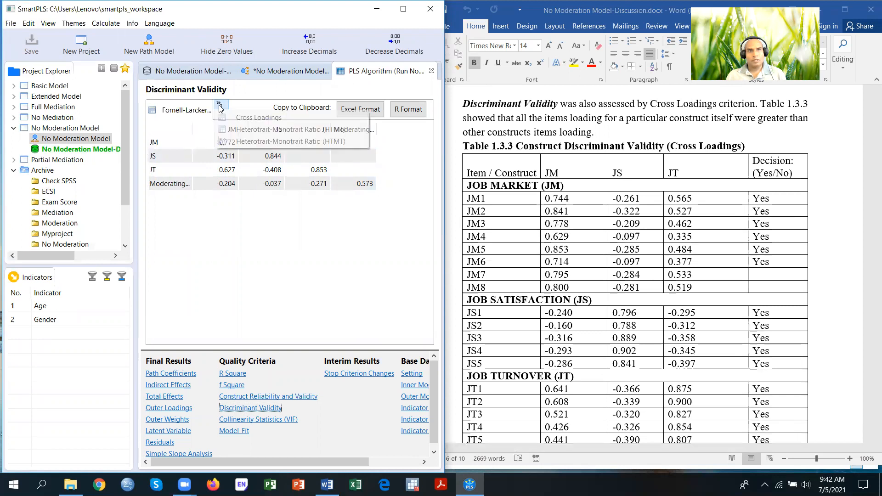
click(252, 119)
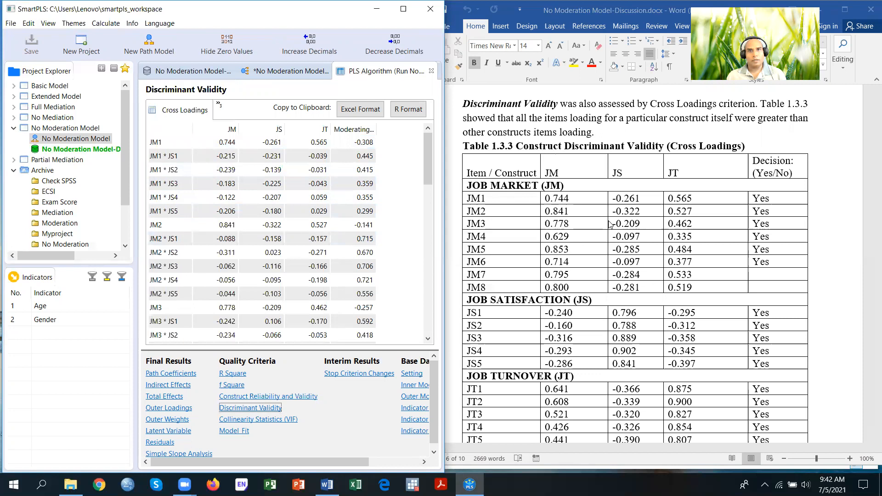
scroll(612, 228, down, 2)
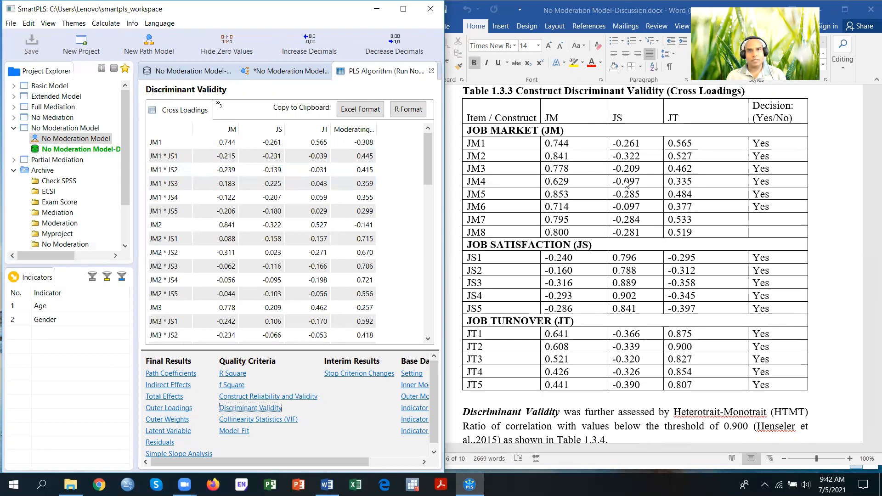
scroll(648, 202, down, 6)
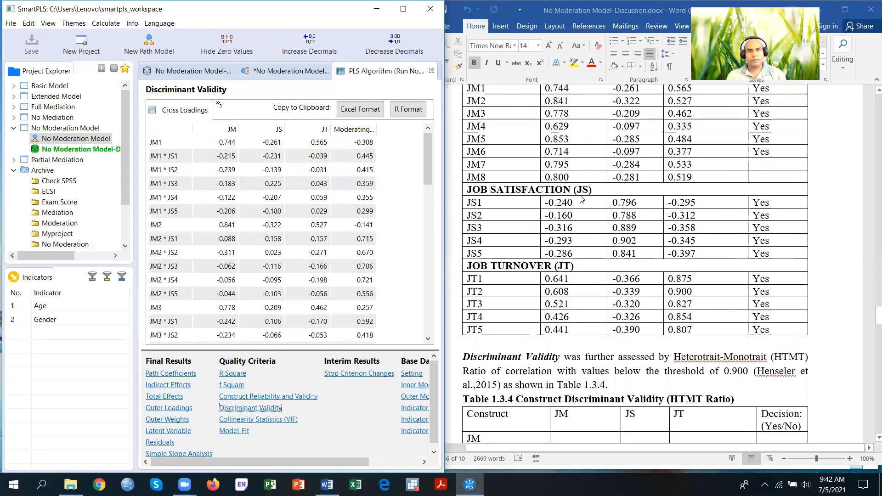
Compare the report's Heterotrait-Monotrait Ratio (HTMT) under Discriminant Validity with Table 1.3.4 and read the decision beneath it
scroll(652, 209, down, 2)
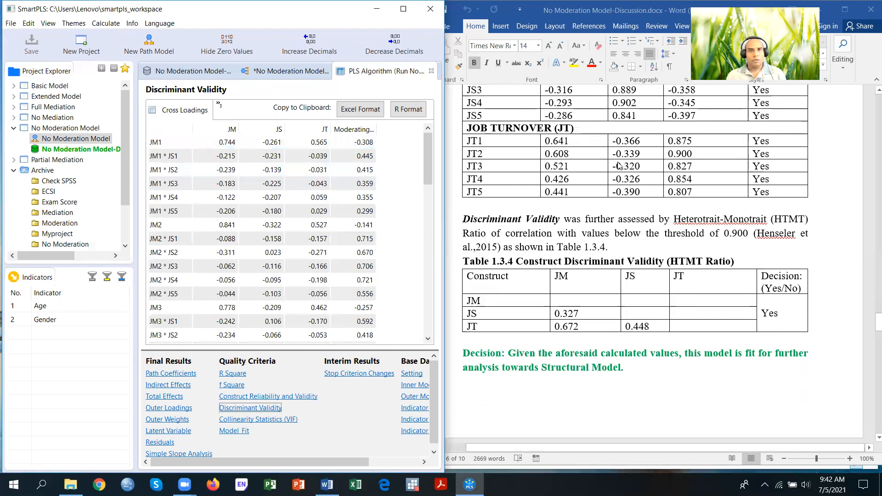
scroll(625, 147, down, 4)
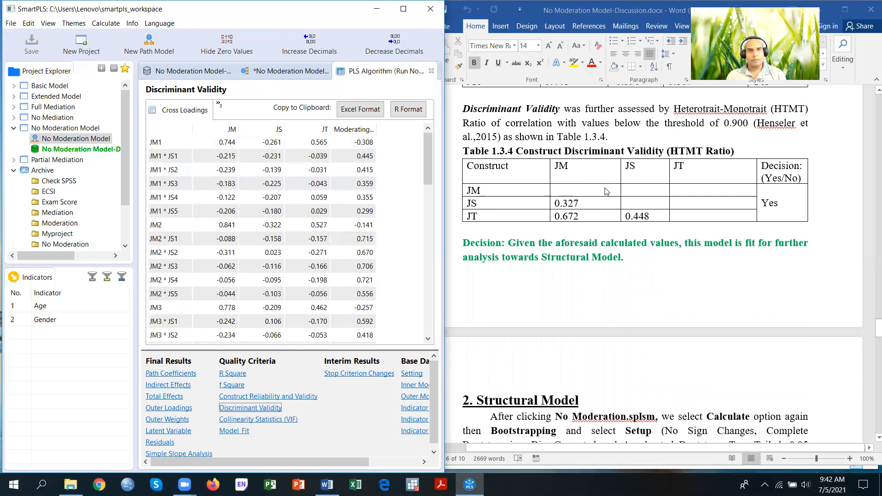
click(219, 105)
click(277, 129)
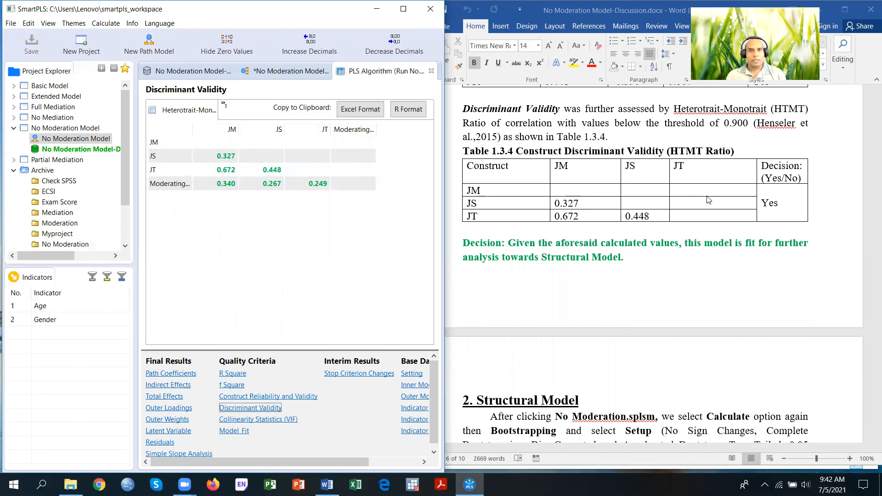
scroll(708, 200, down, 1)
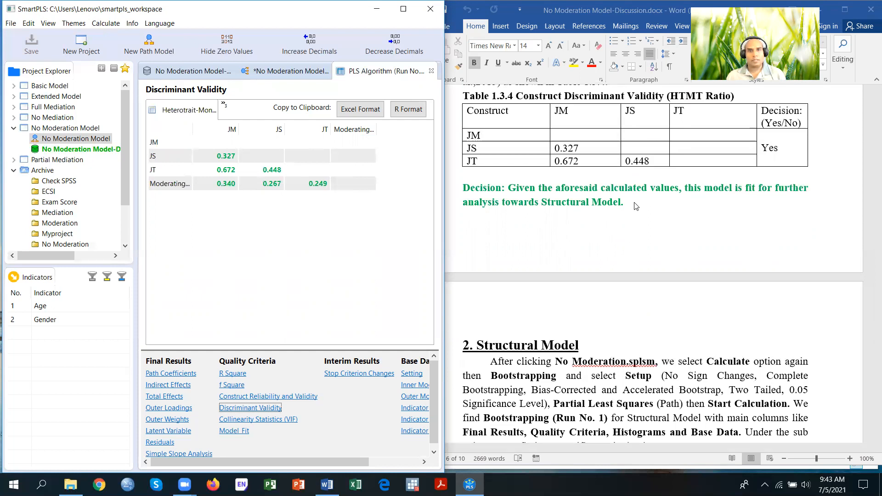
Run Bootstrapping on the No Moderation Model per Word's Structural Model section, choosing Complete Bootstrapping and opening the full report
scroll(636, 206, down, 5)
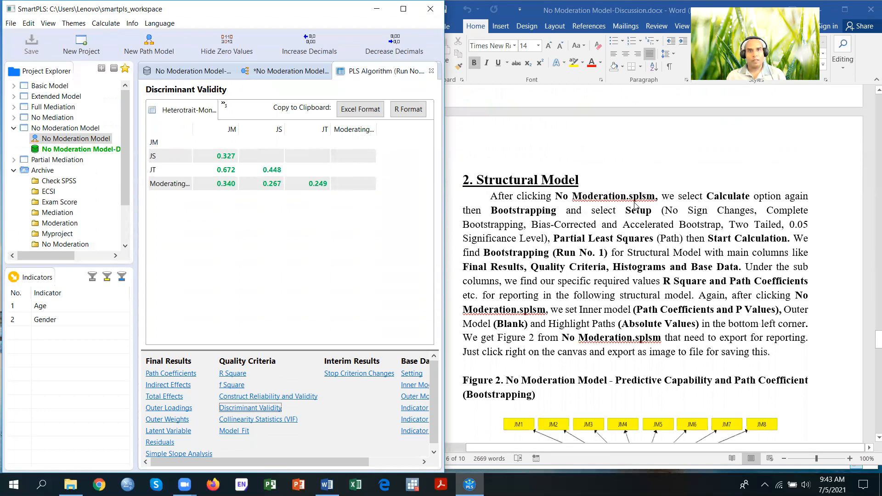
scroll(636, 205, down, 1)
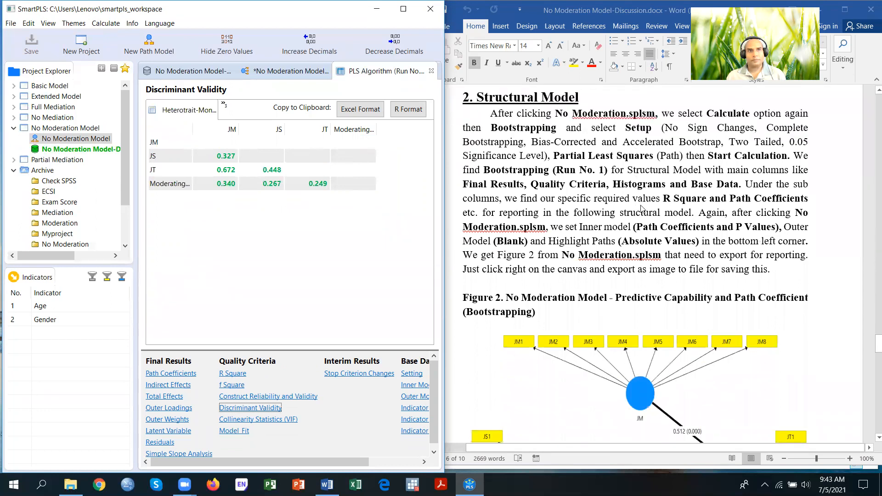
click(274, 72)
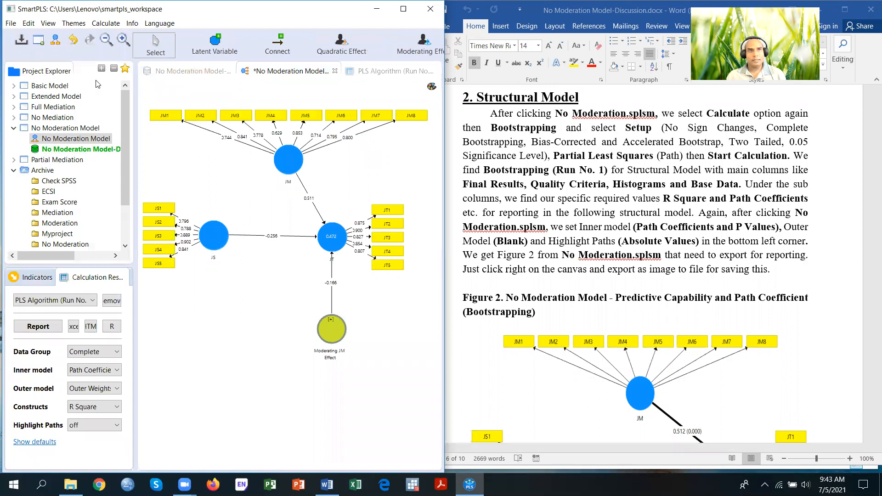
click(103, 25)
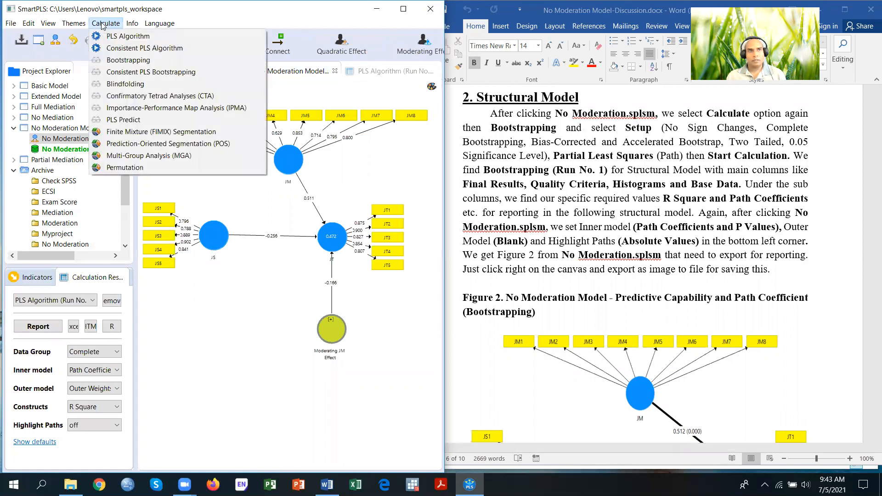
click(133, 61)
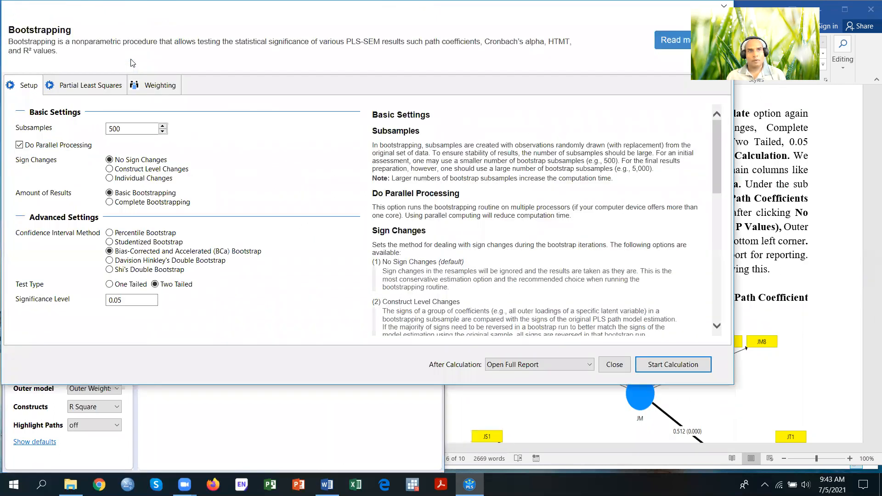
click(110, 203)
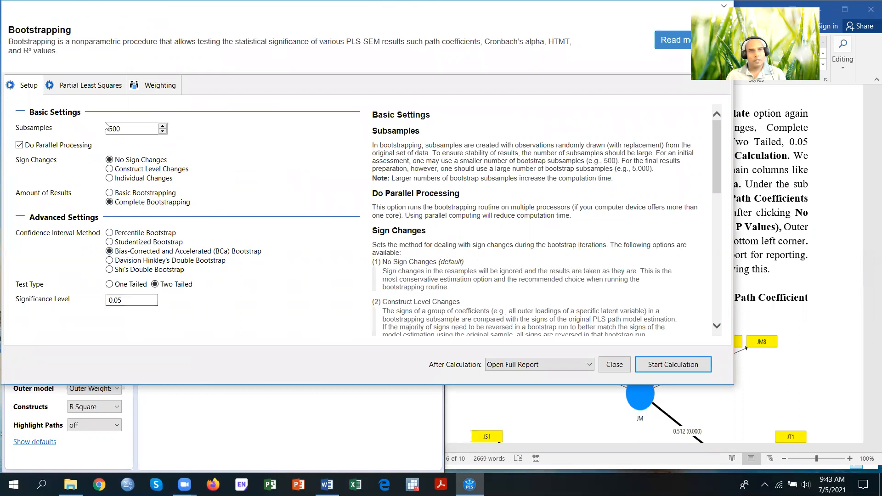
click(89, 87)
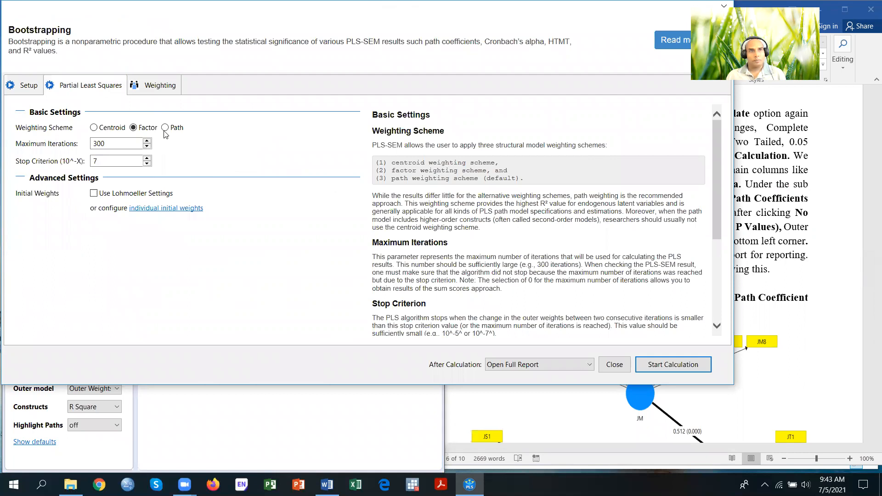
click(671, 365)
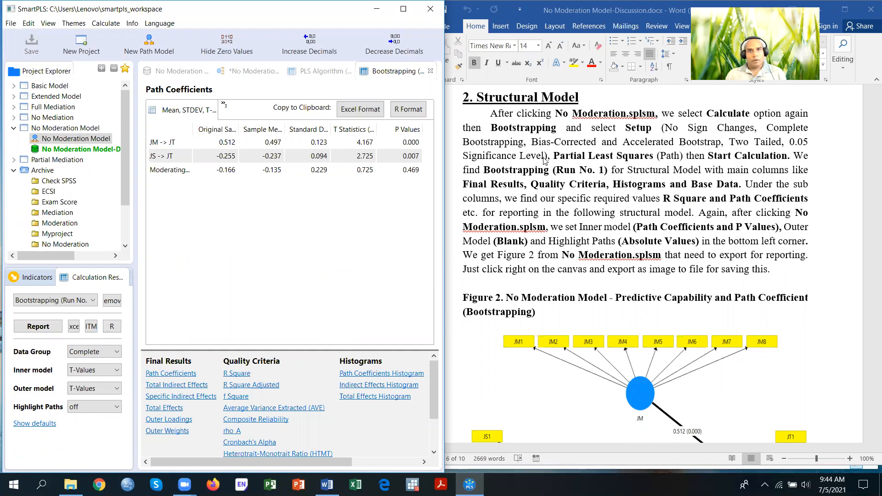
View the R Square and Path Coefficients results in the Bootstrapping report
click(386, 70)
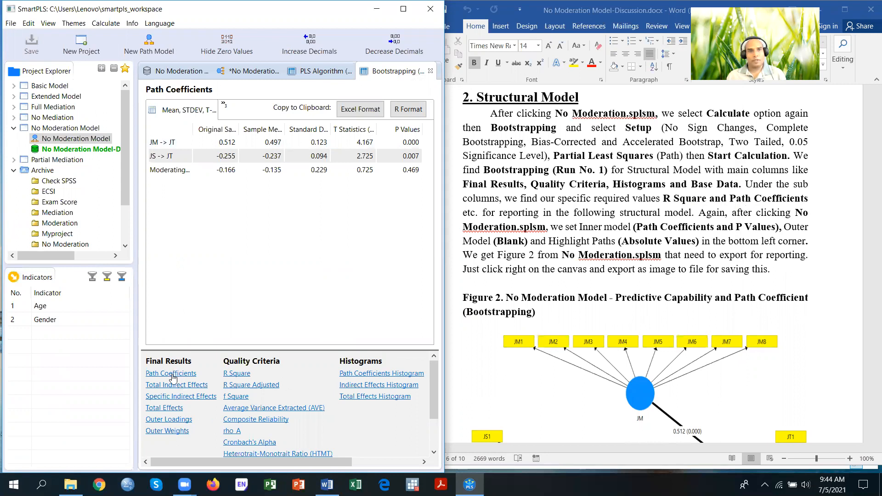
click(233, 377)
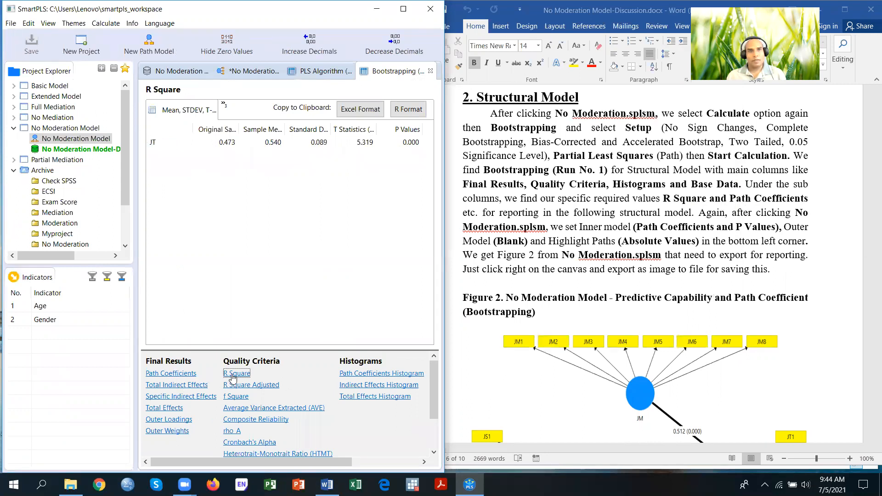
click(170, 376)
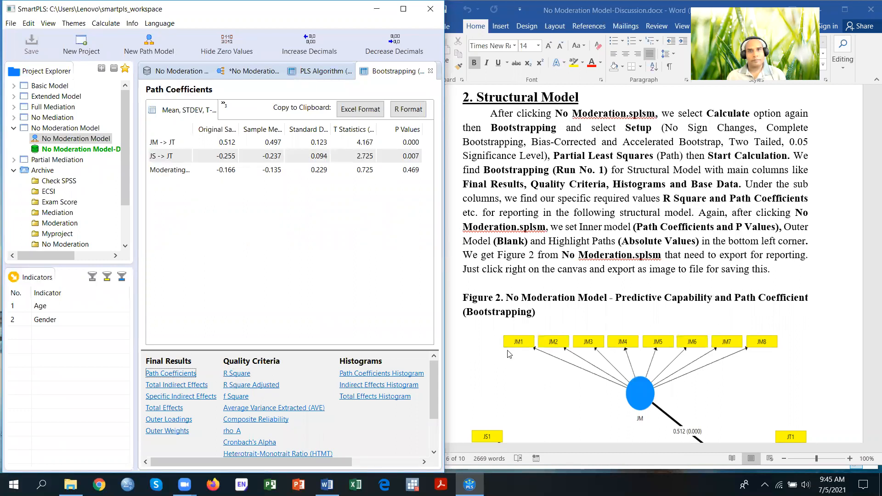
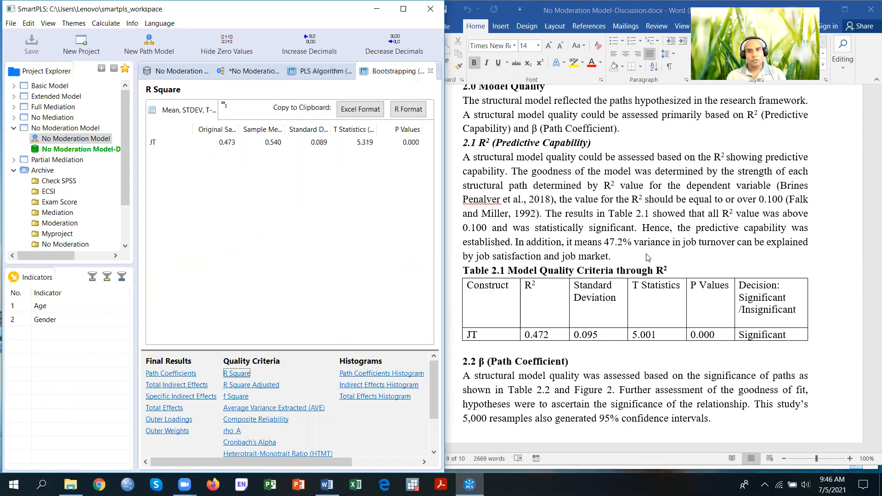
Compare the bootstrapped path coefficients with hypotheses H1 and H2 in Word's section 2.2, widening the report's path name column
scroll(648, 258, down, 5)
scroll(648, 258, down, 1)
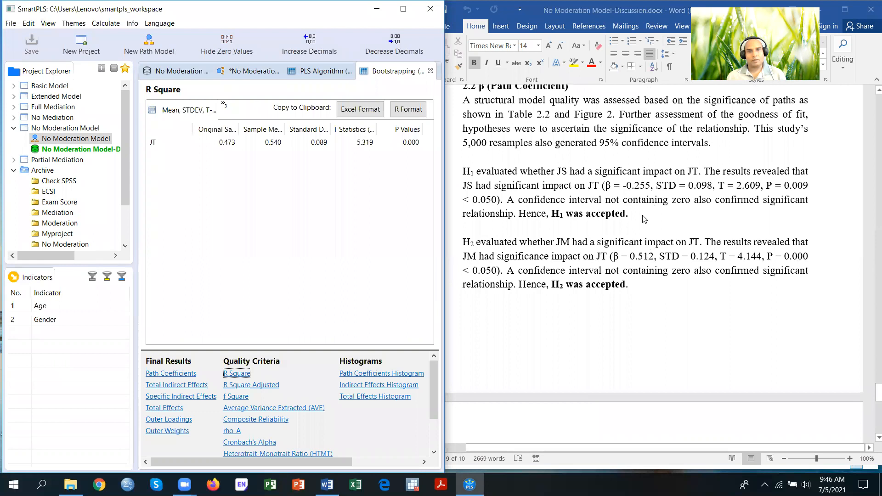
click(155, 374)
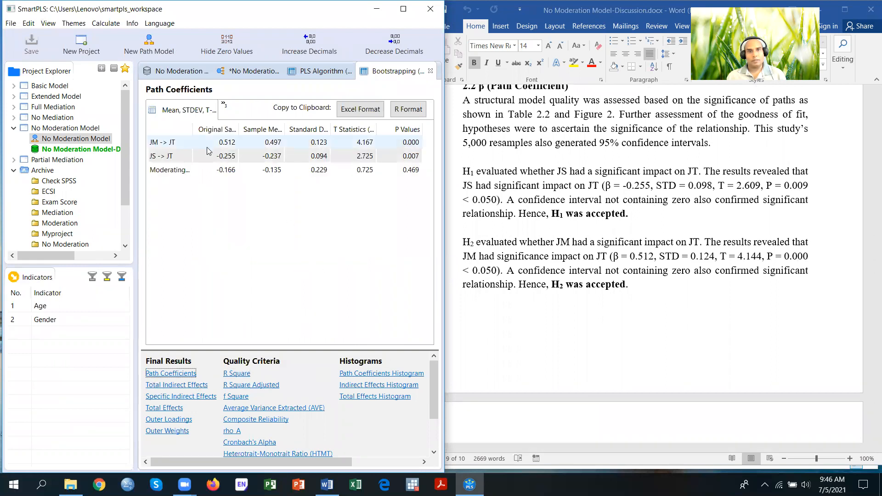
drag(193, 129, 203, 129)
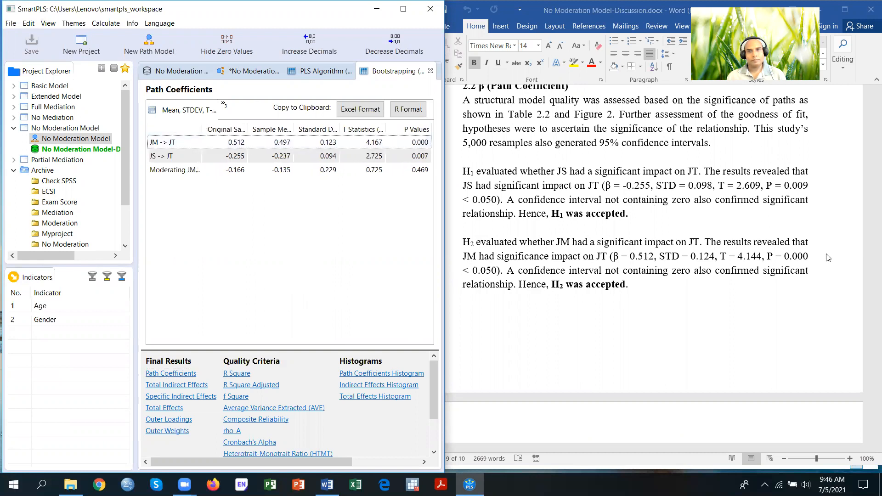
Compare the path coefficients with Table 2.4 and the Moderating JM Effect with Table 3.1 in Word's Moderation Analysis
scroll(690, 248, down, 7)
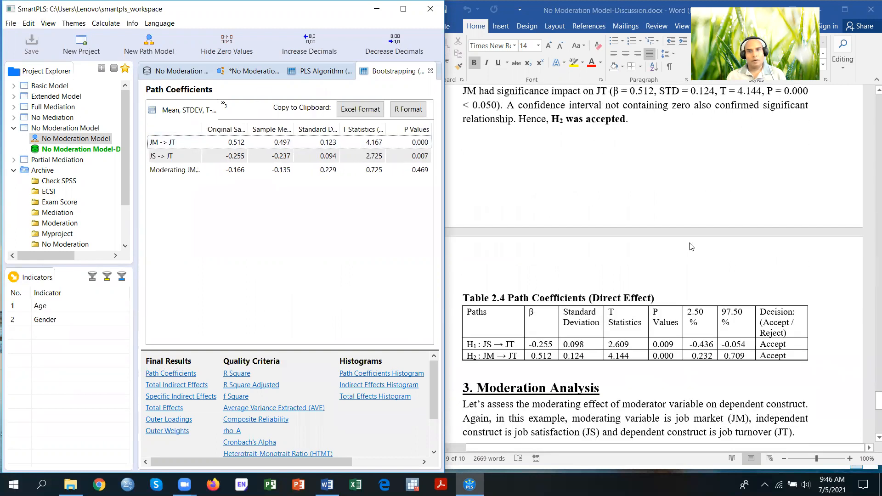
scroll(689, 249, down, 1)
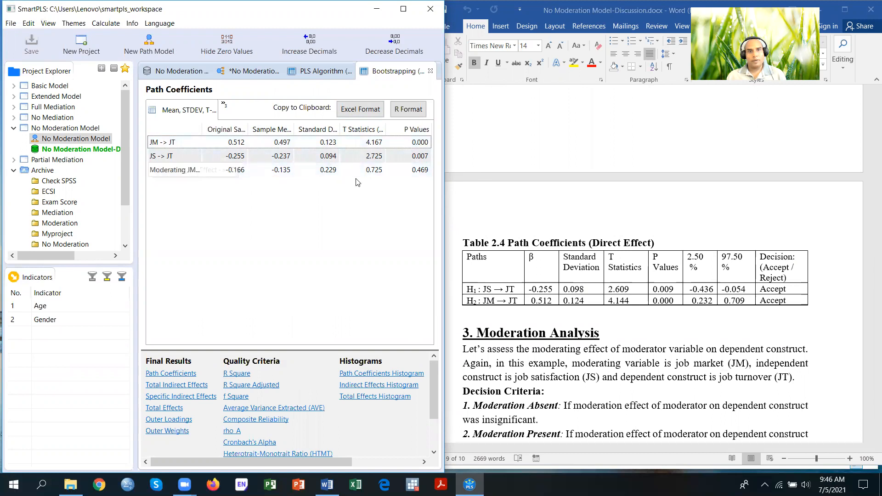
scroll(673, 298, down, 10)
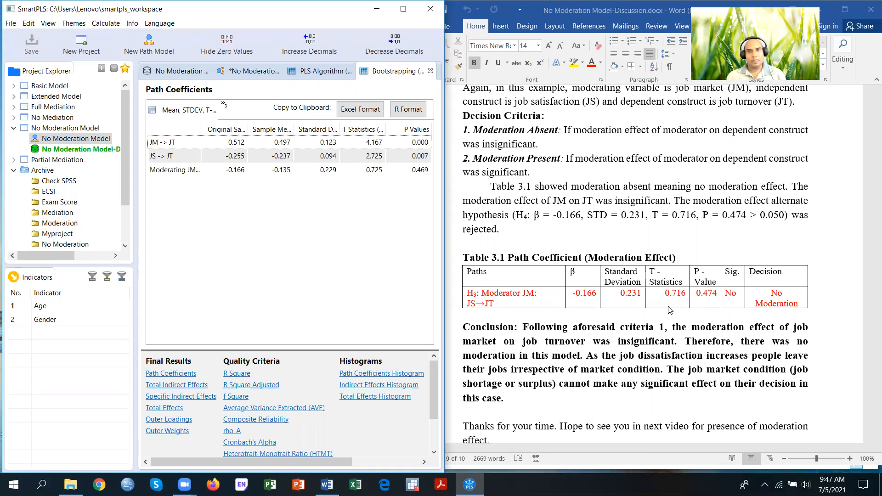
Review Table 2.4's direct effects and the H1 and H2 discussion in section 2.2 of the Word document
scroll(669, 310, up, 7)
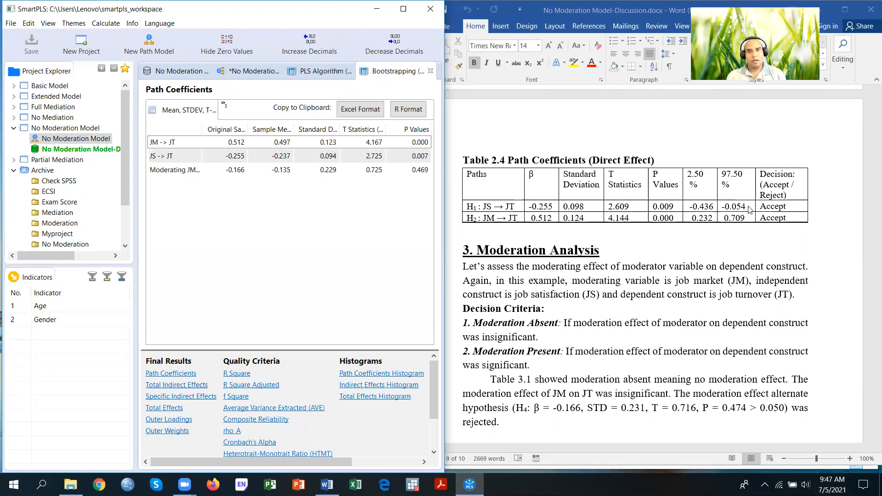
scroll(622, 284, up, 2)
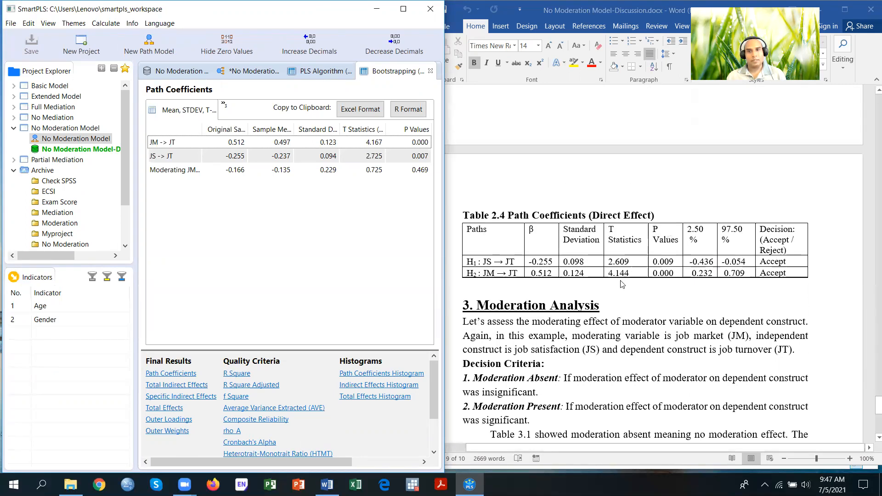
scroll(554, 292, up, 4)
scroll(555, 292, up, 7)
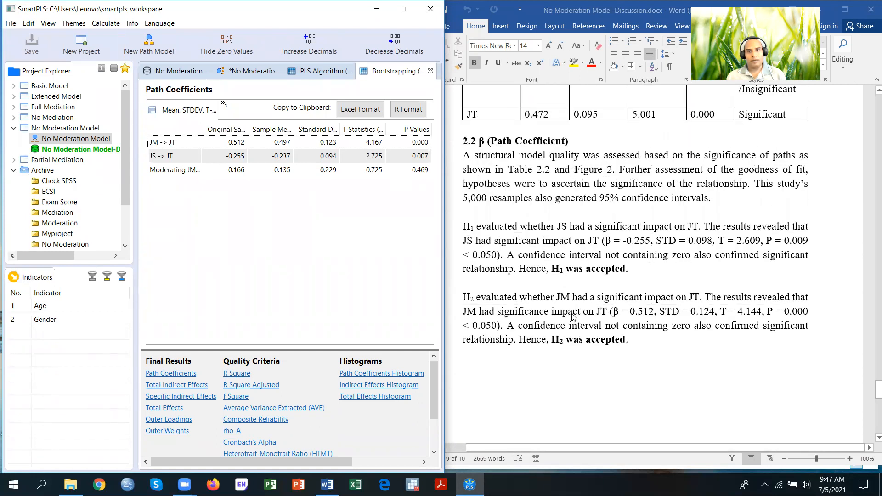
Read the Moderation Analysis section's decision criteria, Table 3.1 and the closing conclusion on the job market's moderating effect
scroll(609, 305, down, 3)
scroll(609, 306, down, 13)
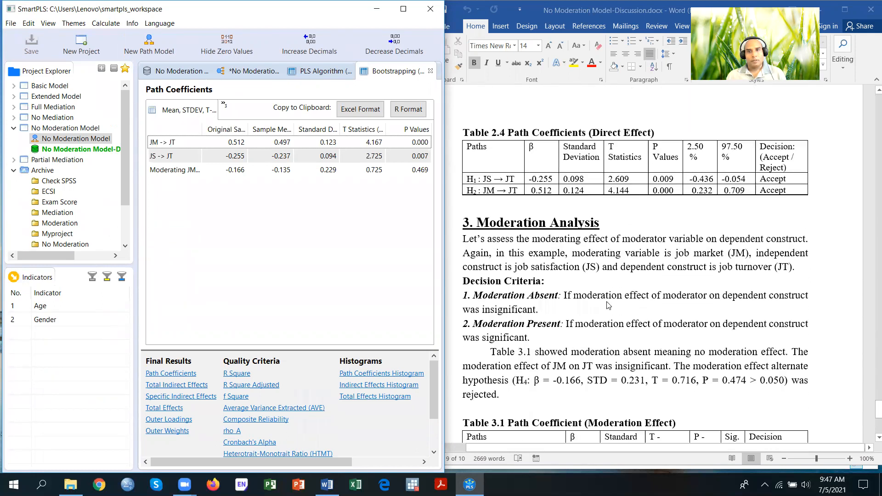
scroll(647, 315, down, 1)
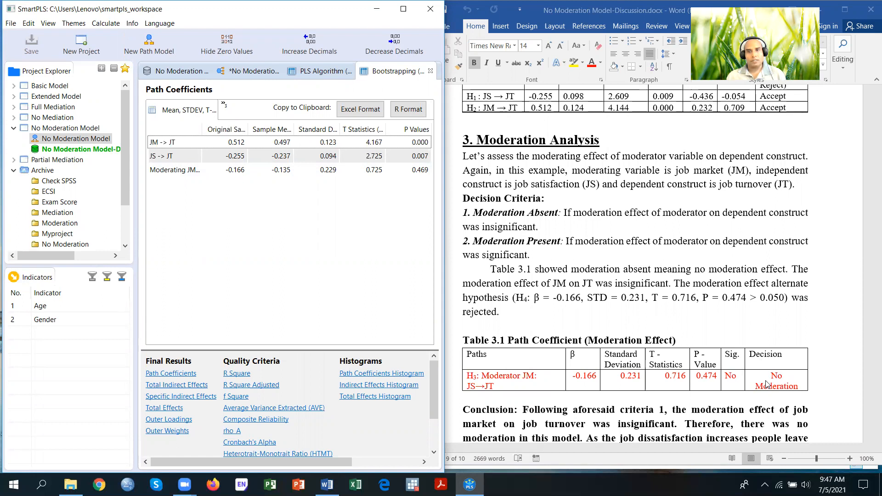
scroll(607, 313, down, 3)
scroll(607, 313, down, 3)
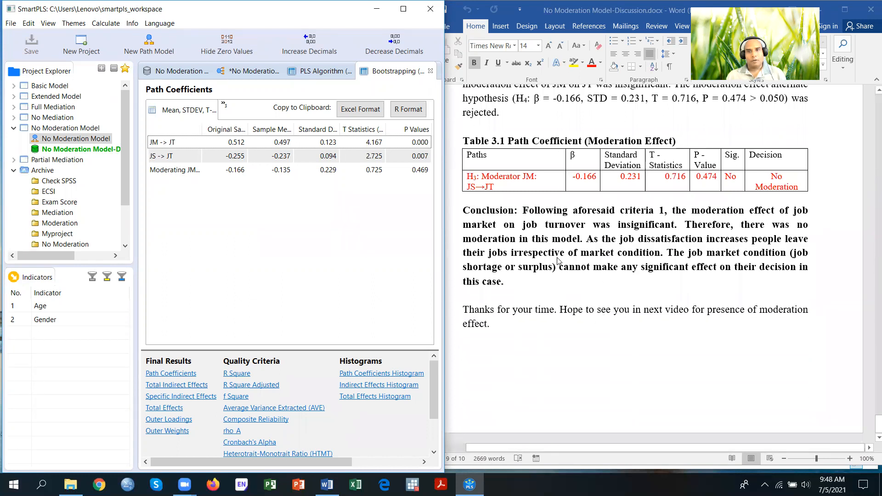
scroll(570, 208, up, 5)
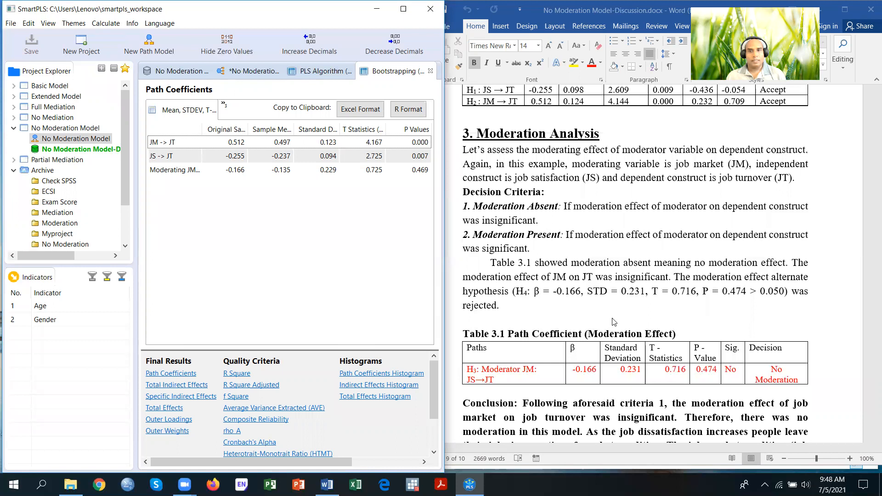
scroll(635, 371, down, 3)
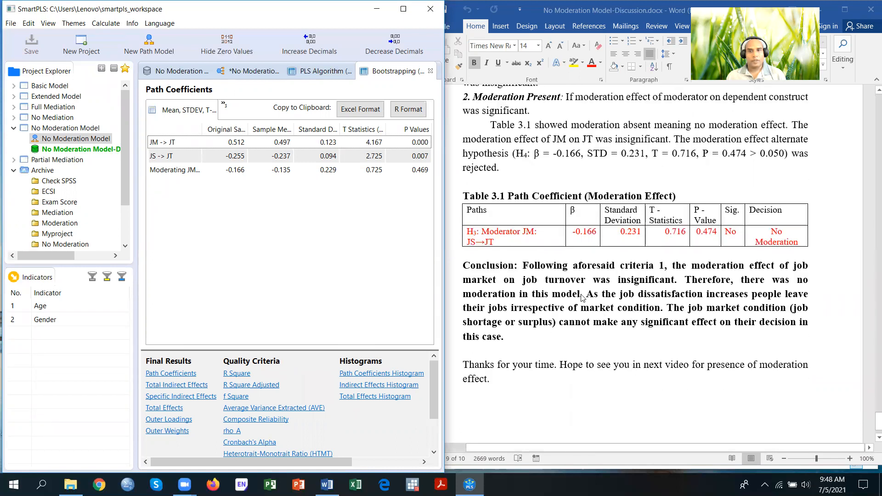